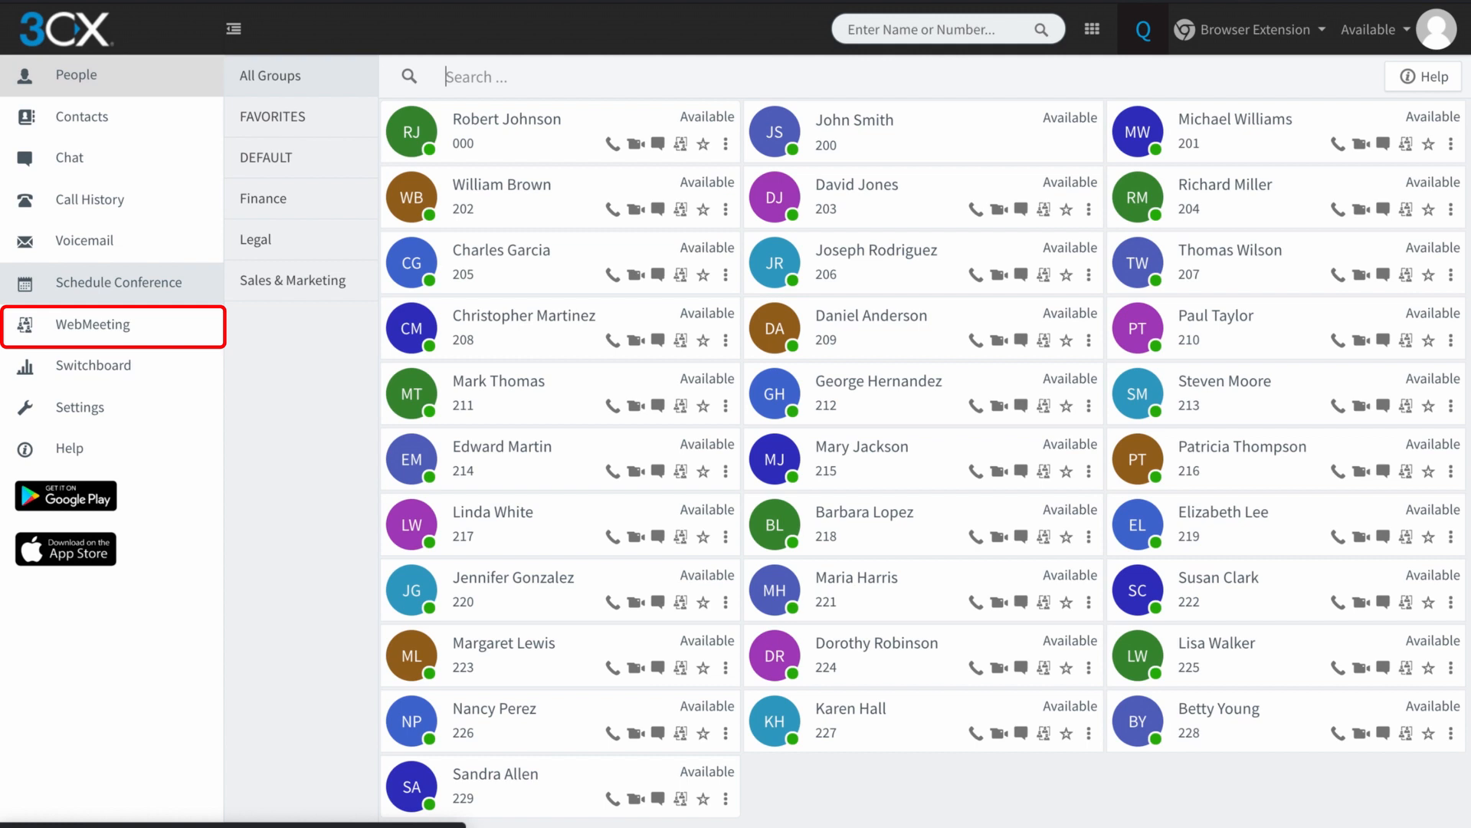
Step: Begin a new Video conference set for Now, with subject "Video Call" and participant notes "Video Call"
{"action": "left_click", "coordinate": [118, 283]}
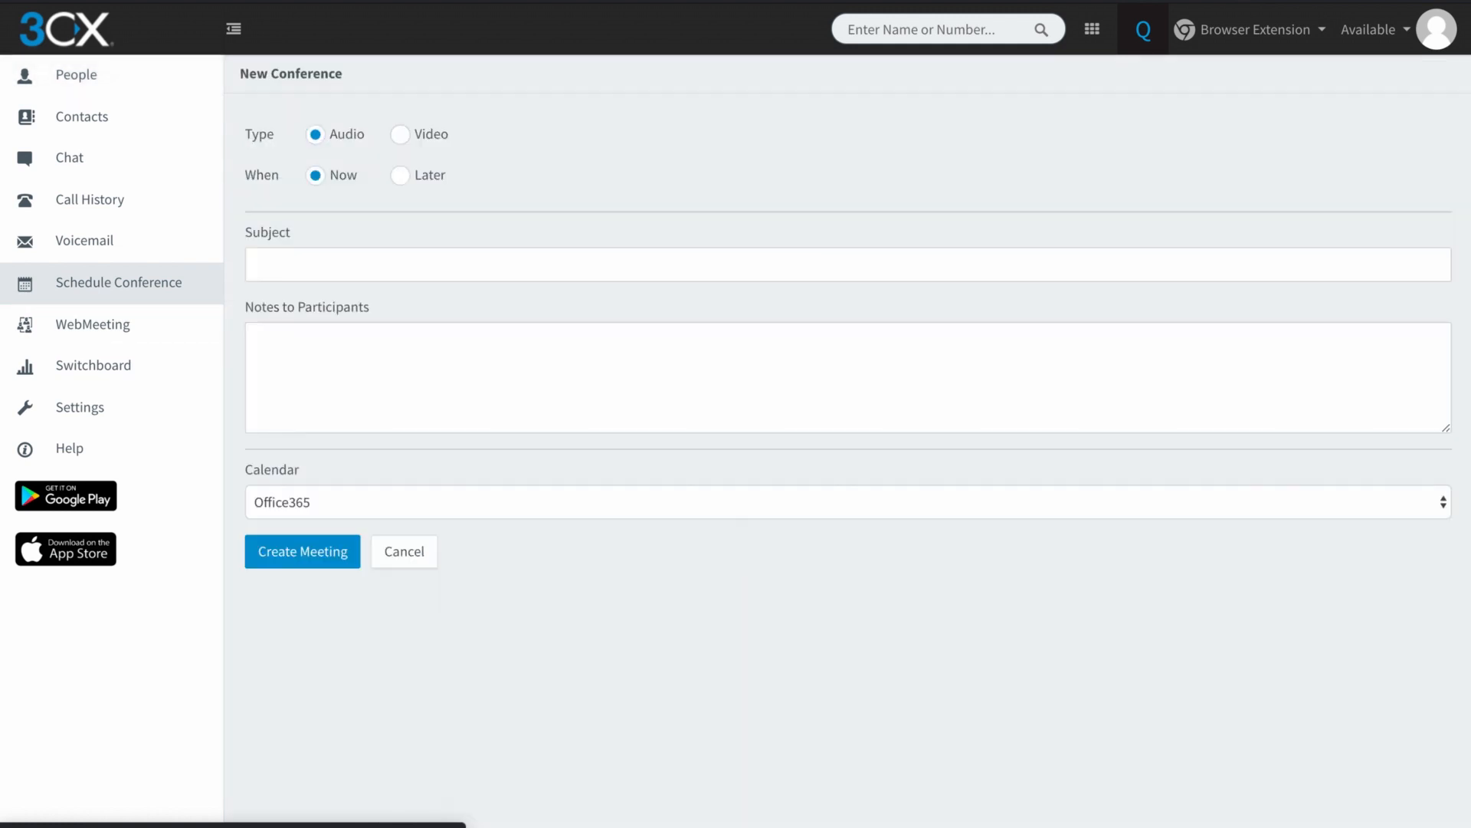
{"action": "left_click", "coordinate": [400, 134]}
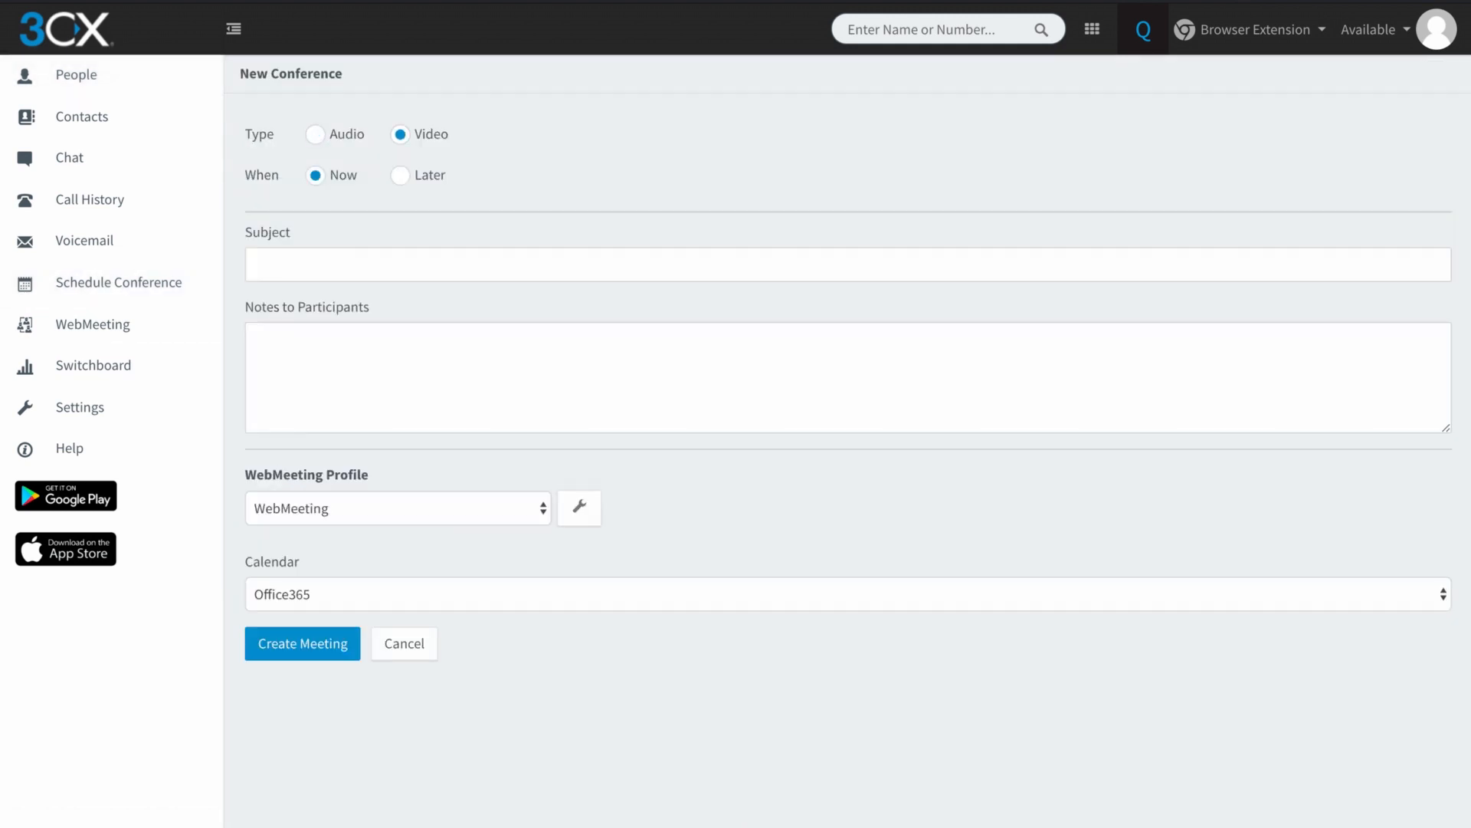
{"action": "left_click", "coordinate": [259, 264]}
{"action": "type", "text": "Video Call"}
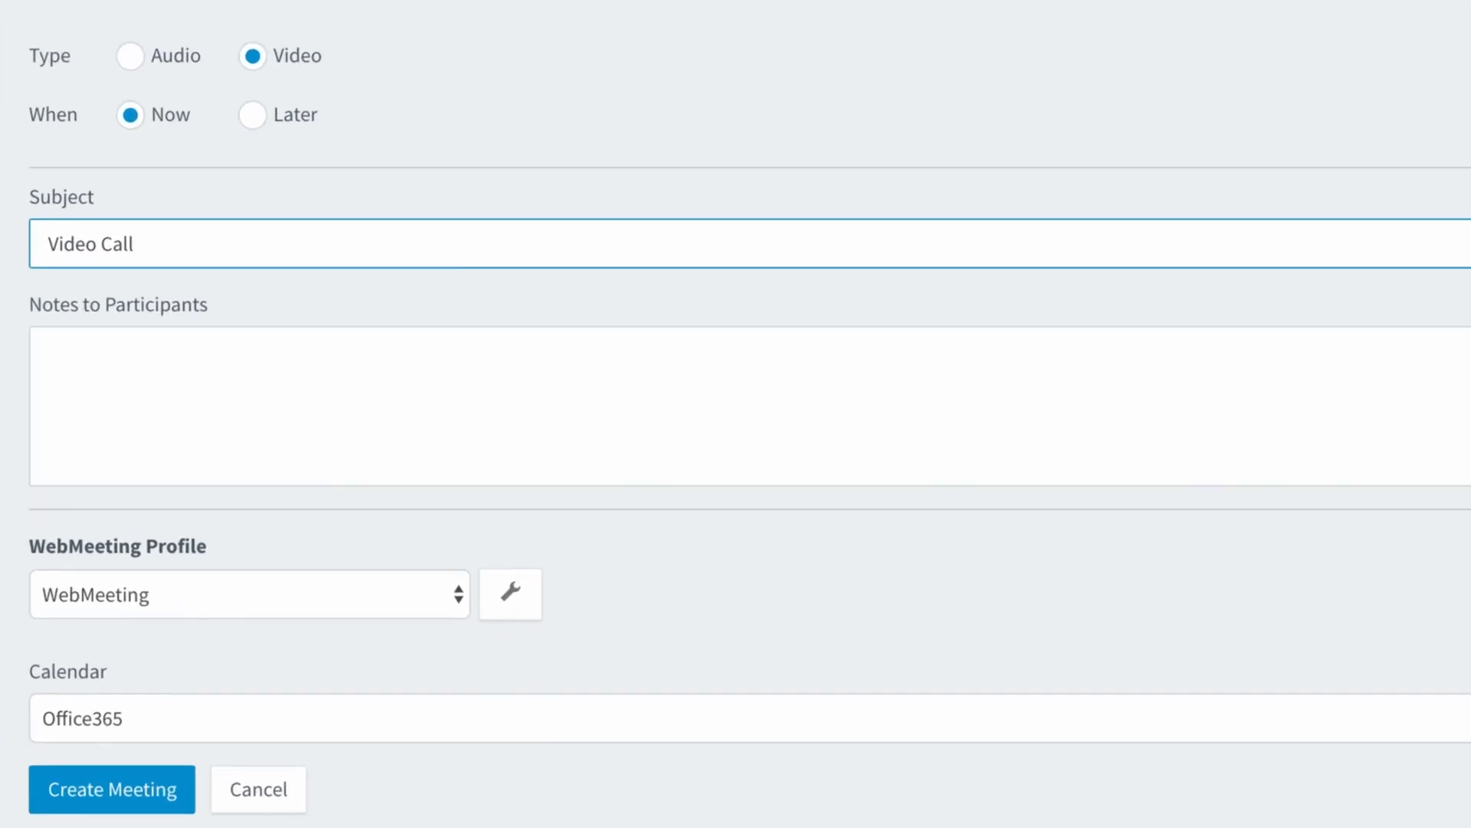
{"action": "left_click", "coordinate": [181, 341]}
{"action": "type", "text": "Video Call"}
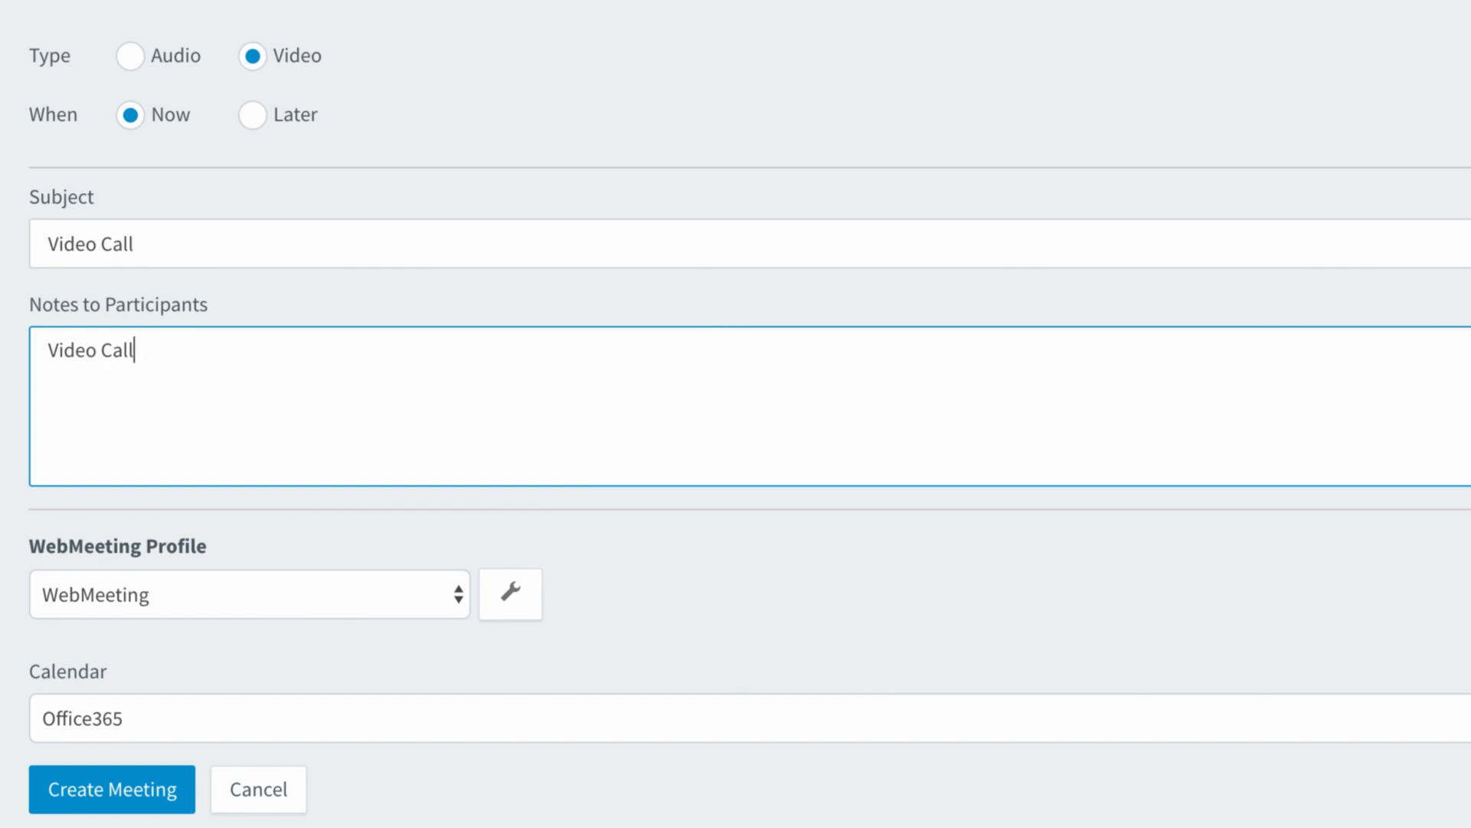
Step: Select the WebMeeting profile and the Office365 calendar for the conference
{"action": "left_click", "coordinate": [249, 594]}
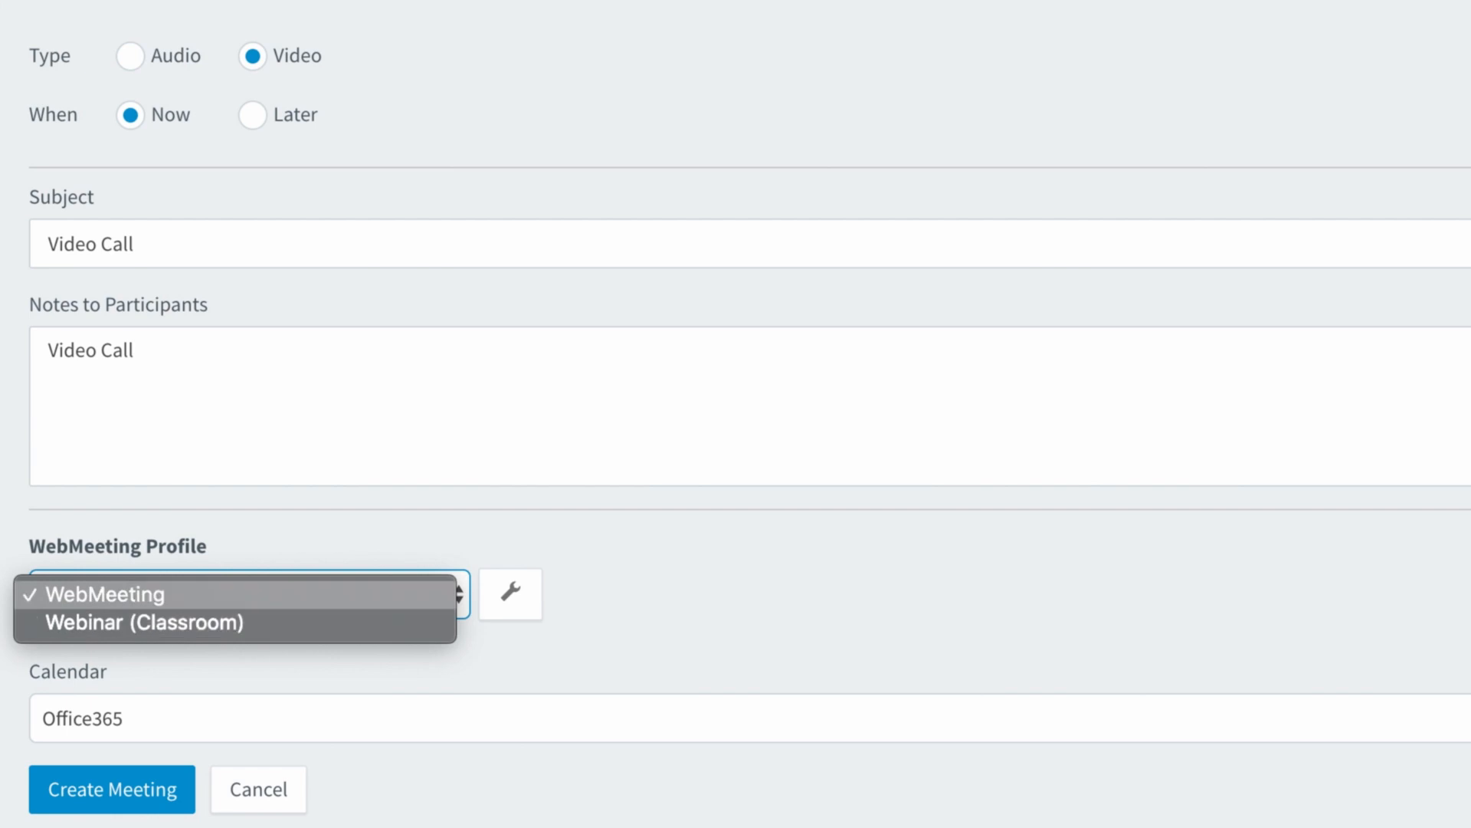
{"action": "left_click", "coordinate": [65, 596]}
{"action": "key", "text": "Tab"}
{"action": "key", "text": "space"}
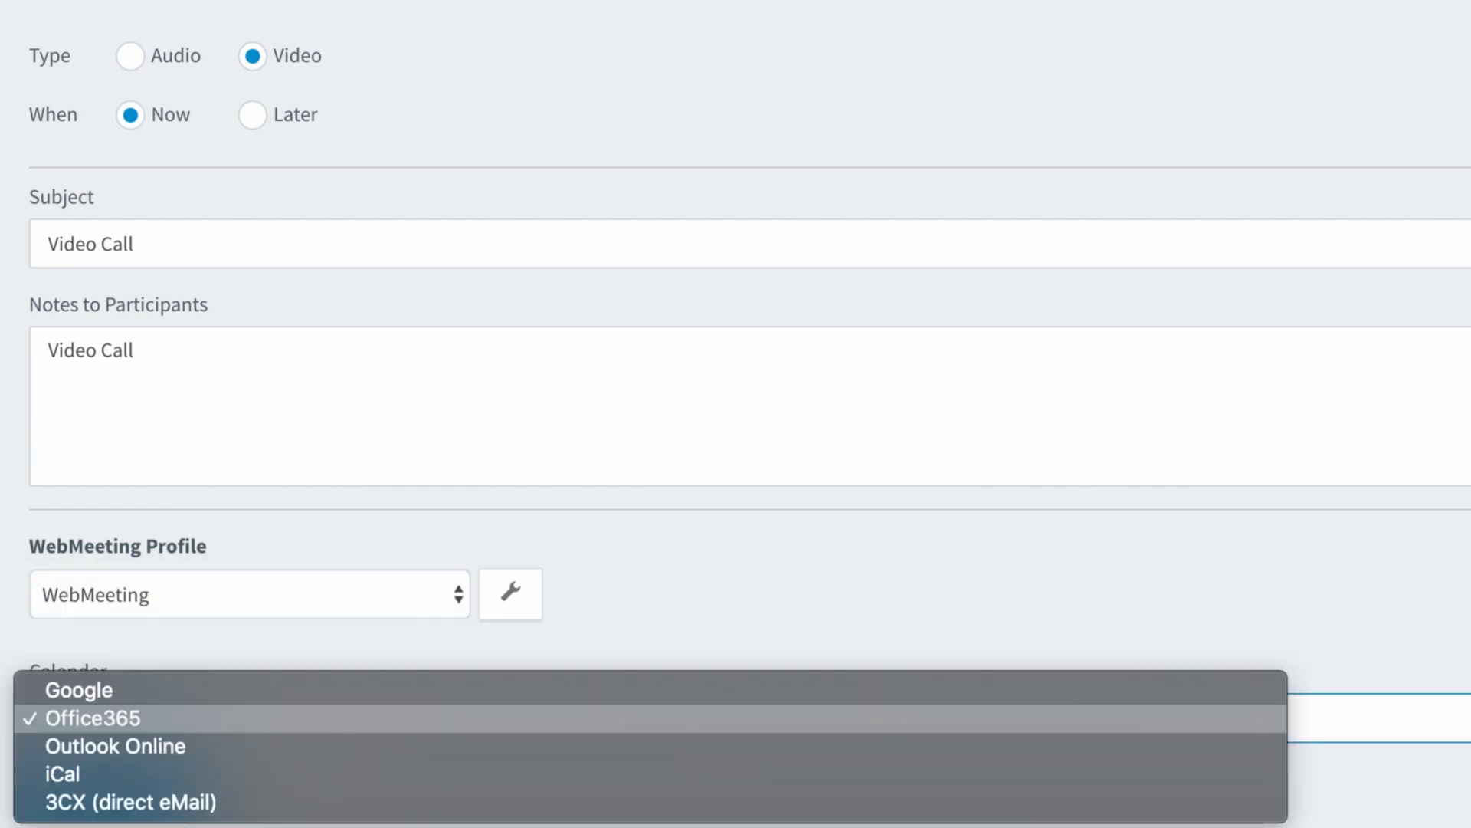
{"action": "key", "text": "Return"}
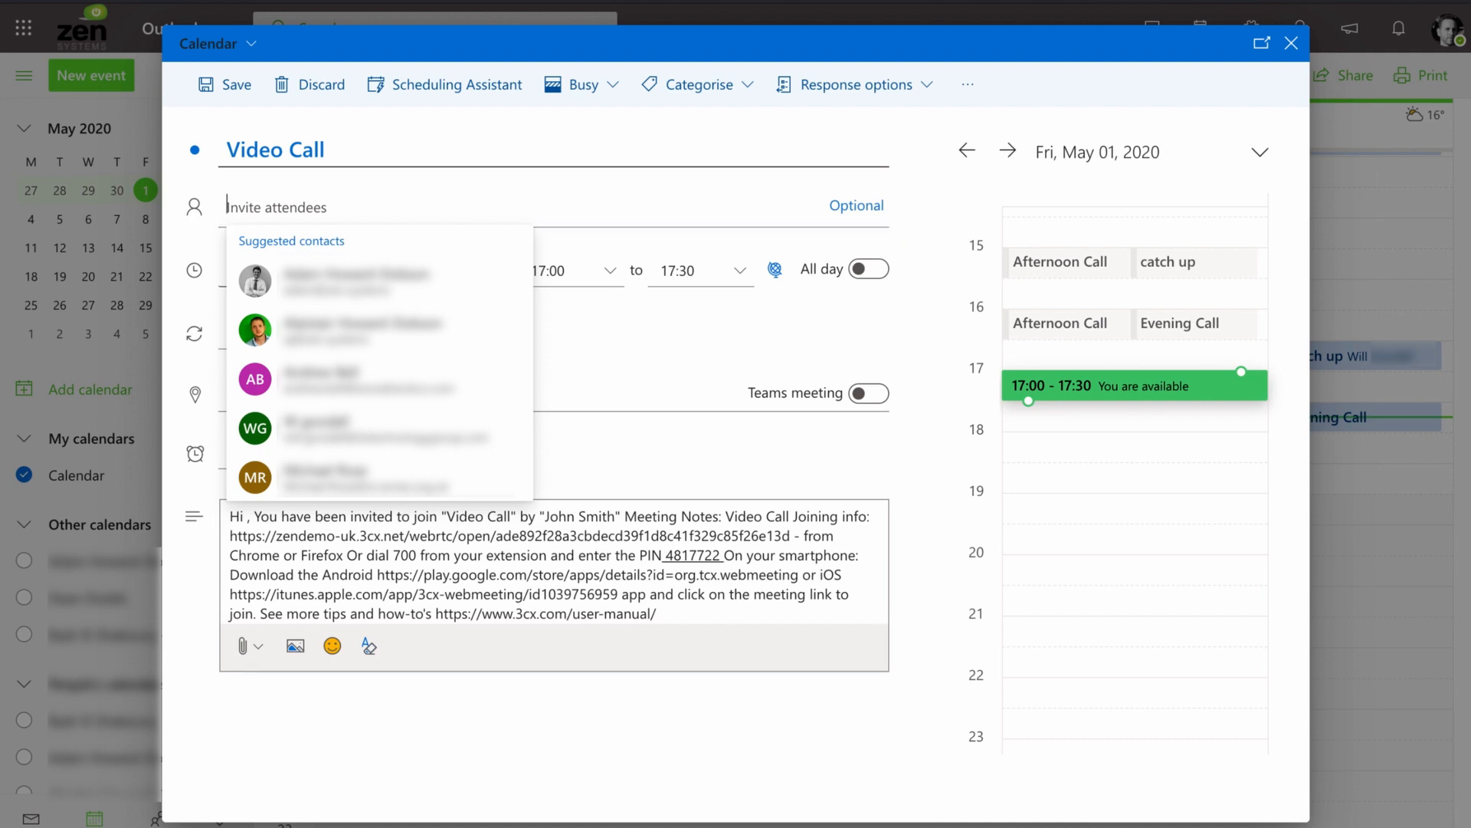
Step: Save the "Video Call" event in the Outlook calendar
{"action": "left_click", "coordinate": [325, 149]}
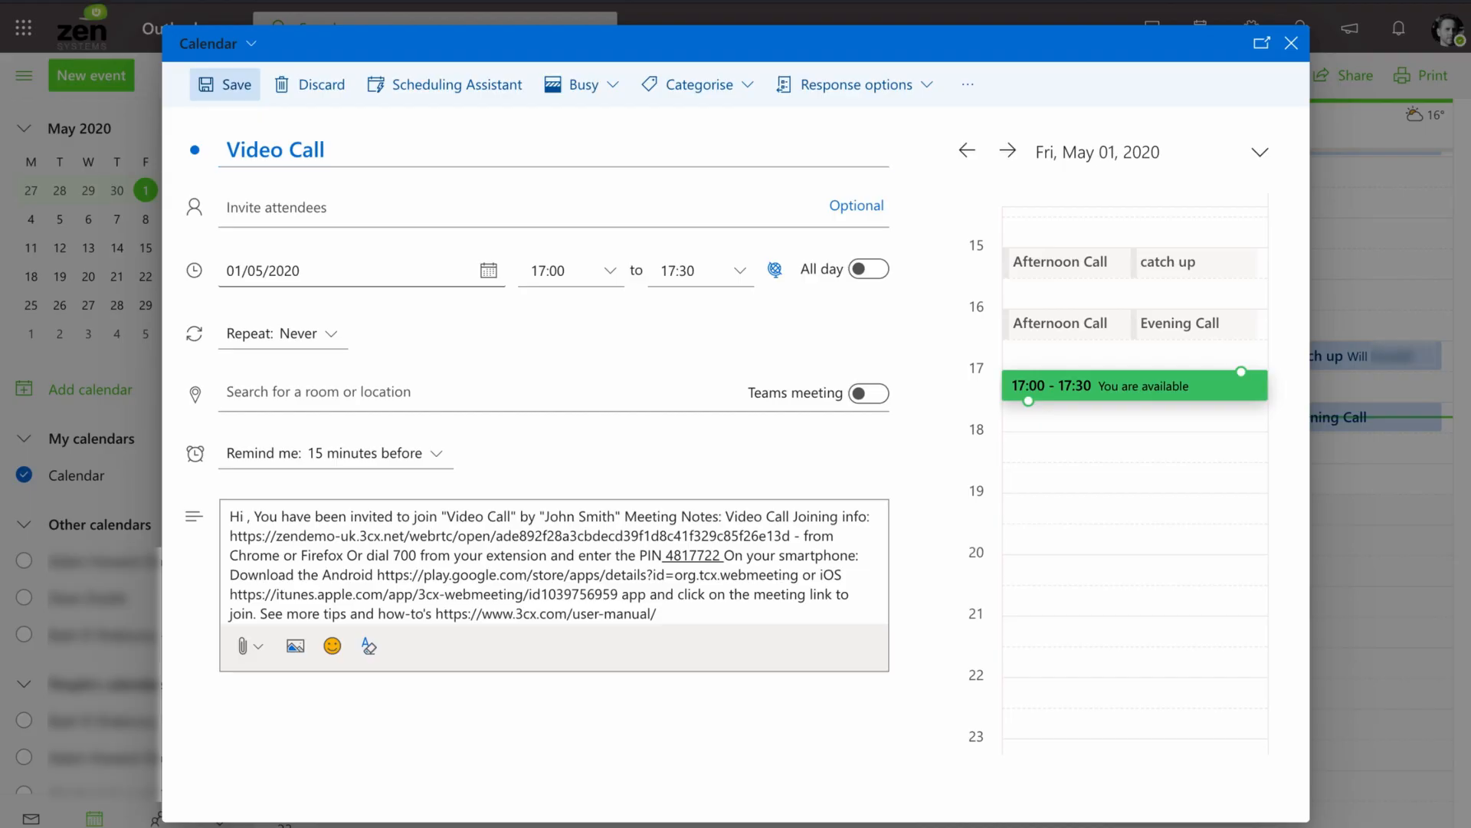
{"action": "left_click", "coordinate": [225, 85]}
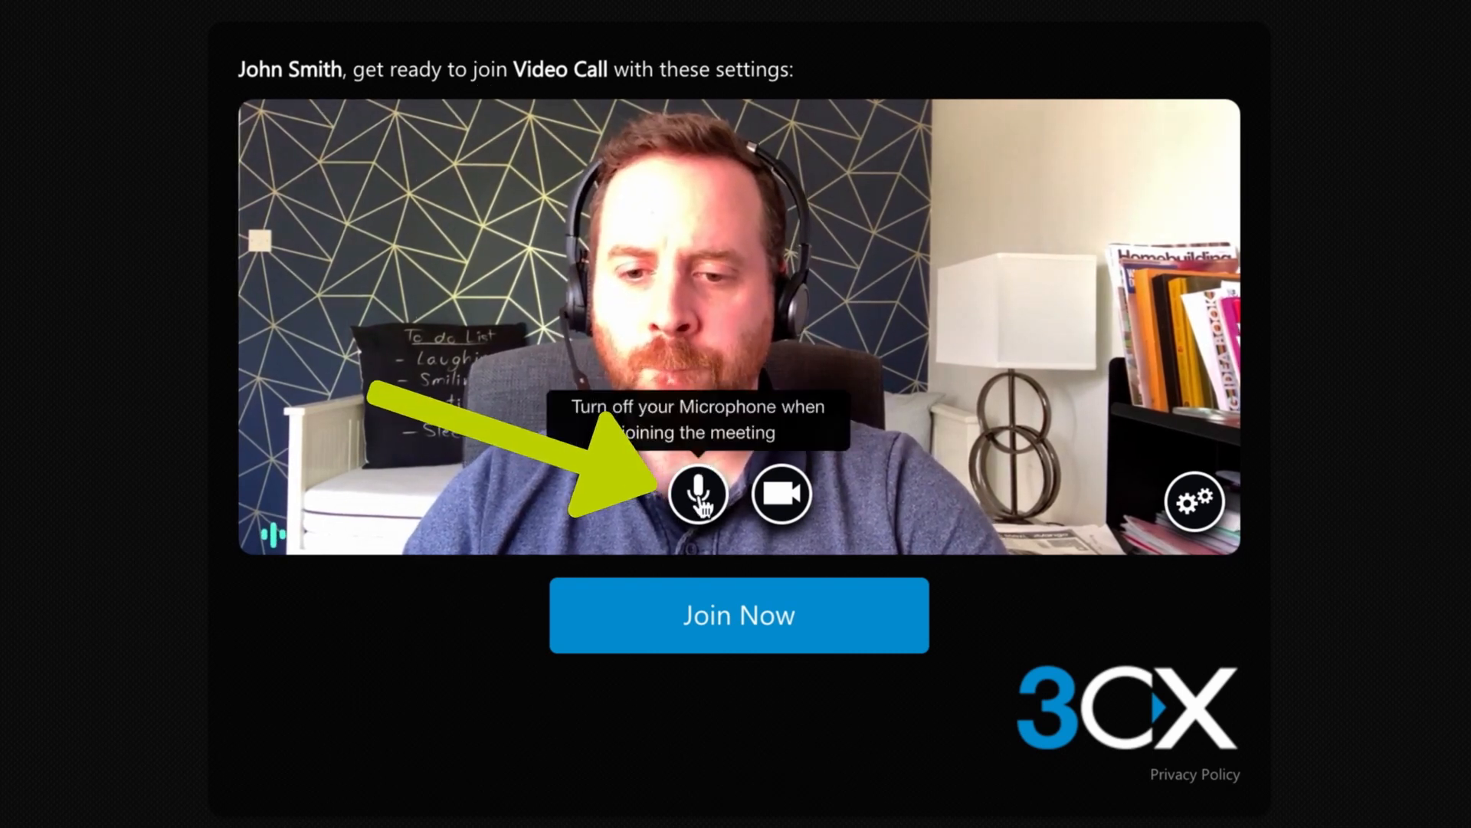
Step: Switch the microphone and the webcam off and back on in the meeting's pre-join preview
{"action": "left_click", "coordinate": [698, 494]}
{"action": "left_click", "coordinate": [698, 495]}
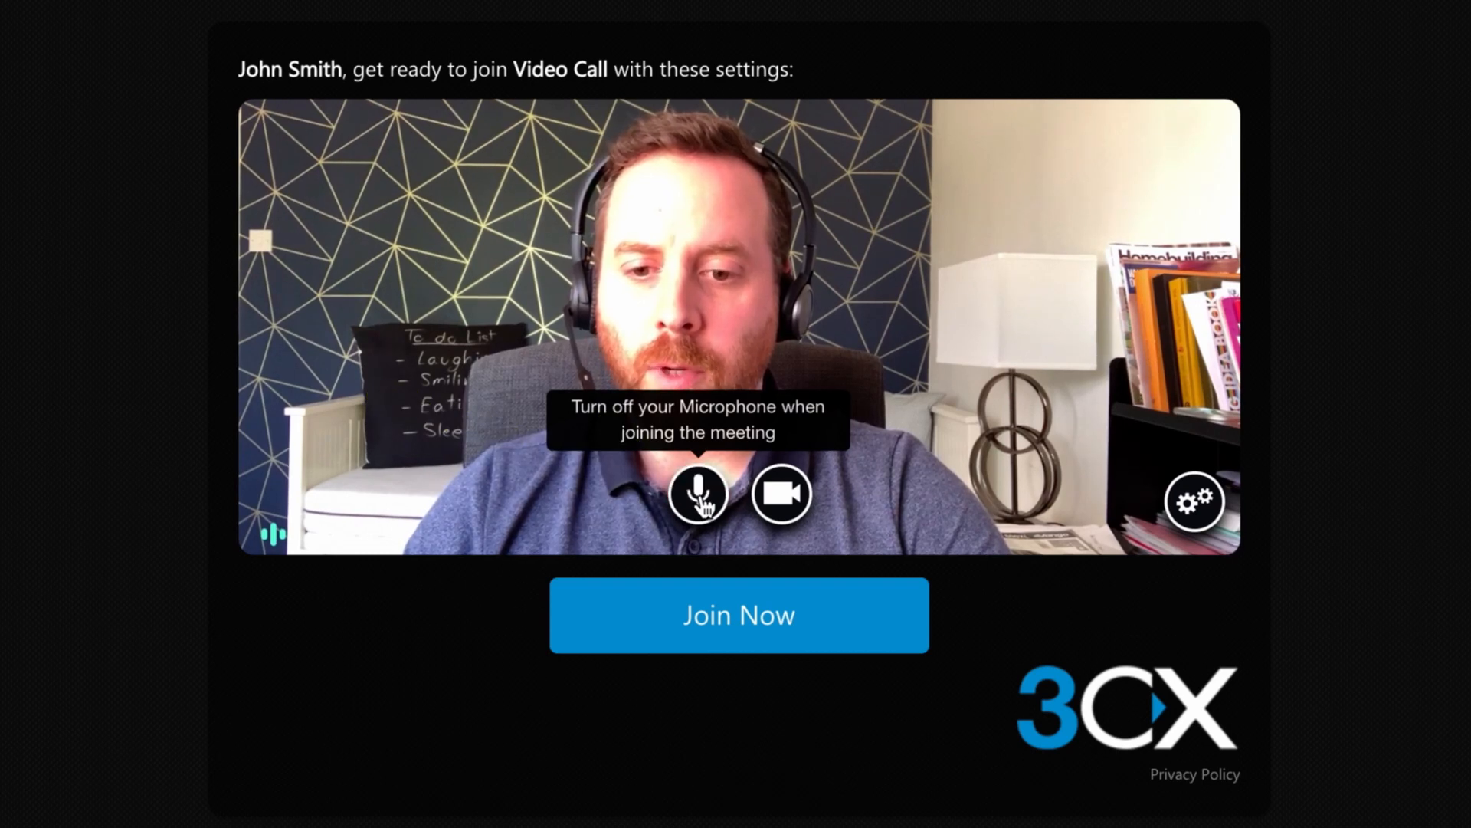
{"action": "left_click", "coordinate": [783, 504]}
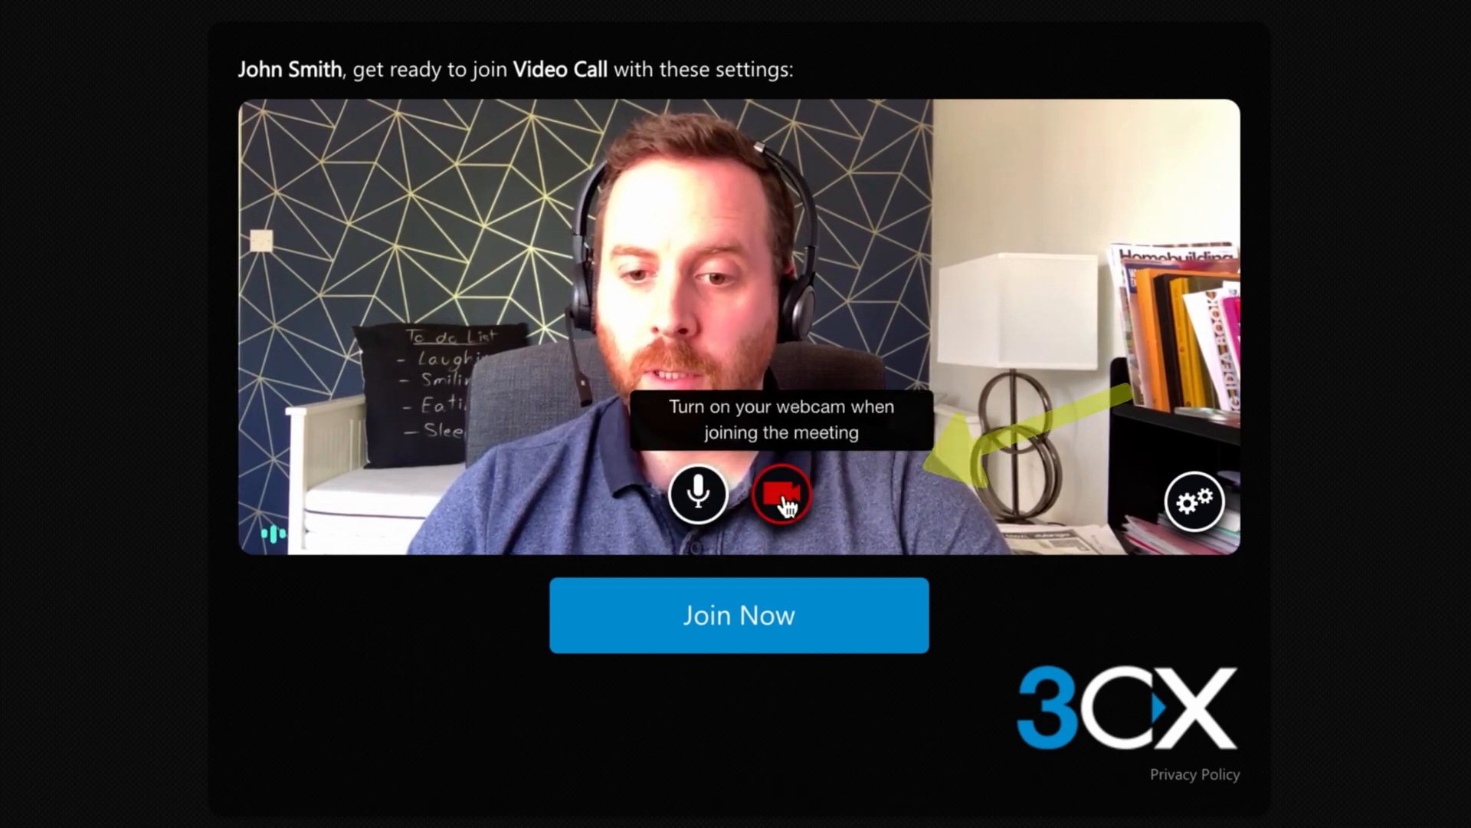
{"action": "left_click", "coordinate": [783, 504]}
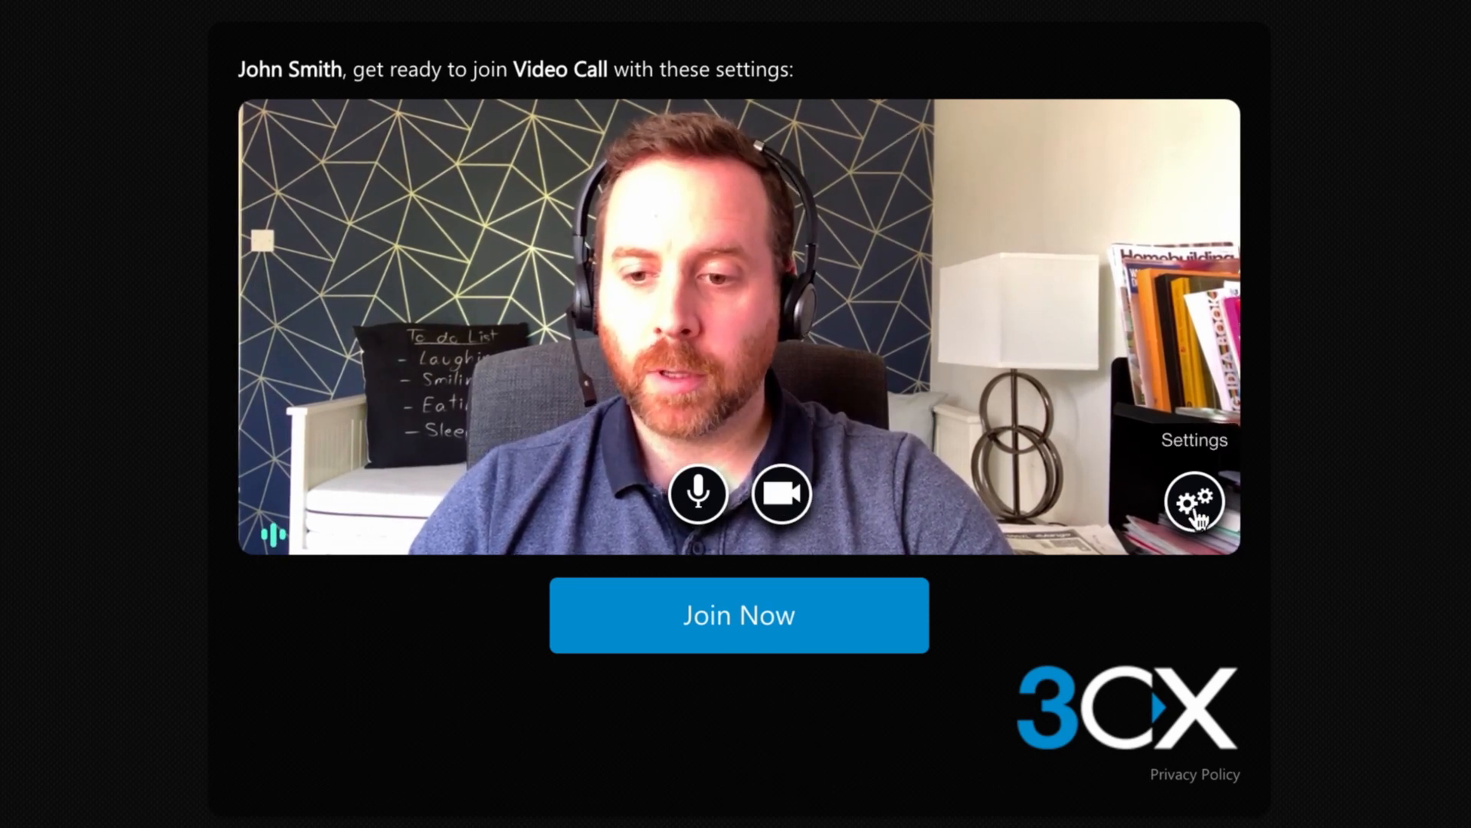
Step: Configure the meeting devices with EpocCam as webcam and the default Sennheiser SDW 5 BS as microphone and speaker
{"action": "left_click", "coordinate": [1196, 506]}
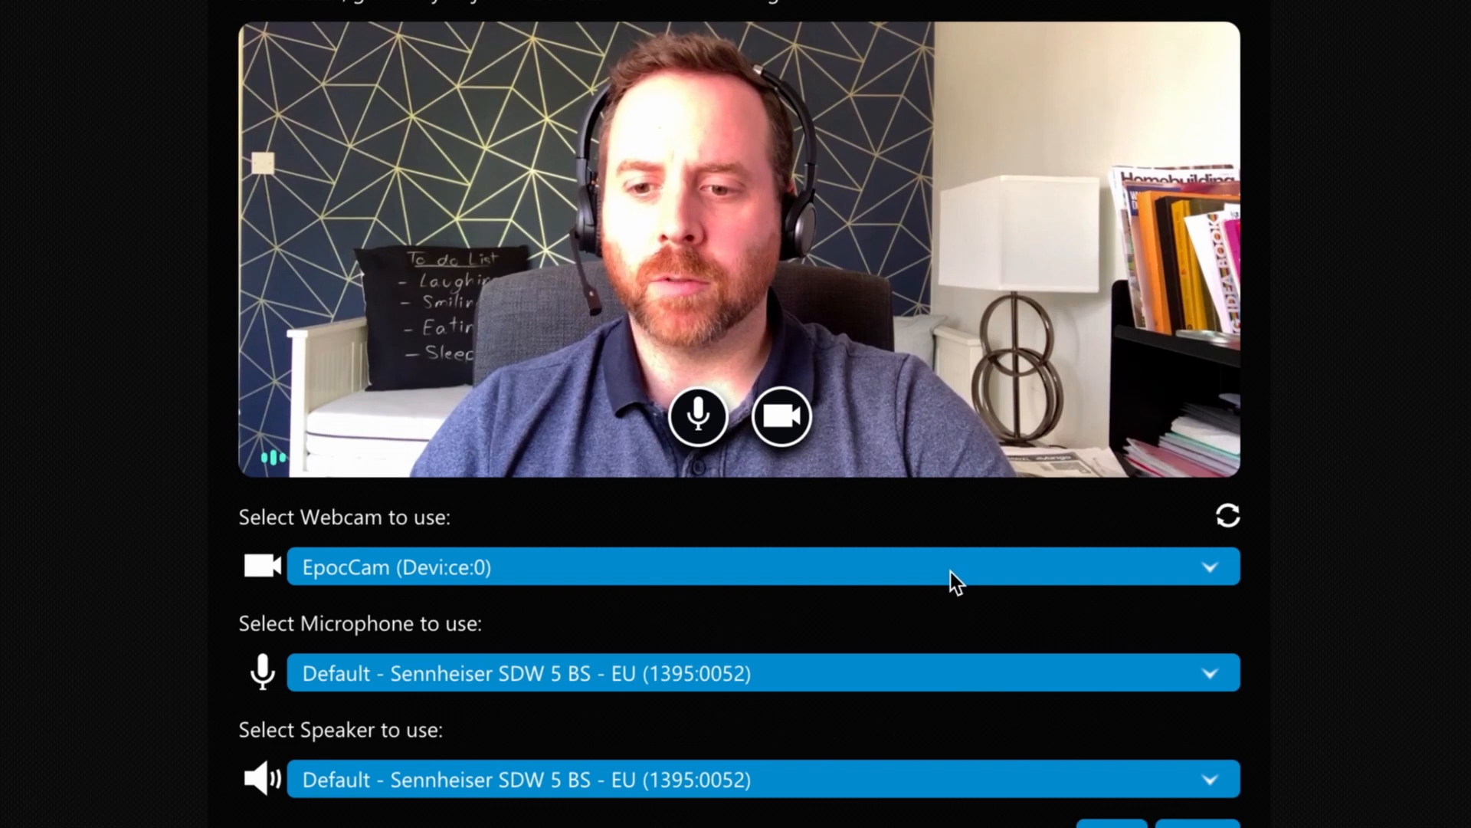
{"action": "left_click", "coordinate": [950, 567]}
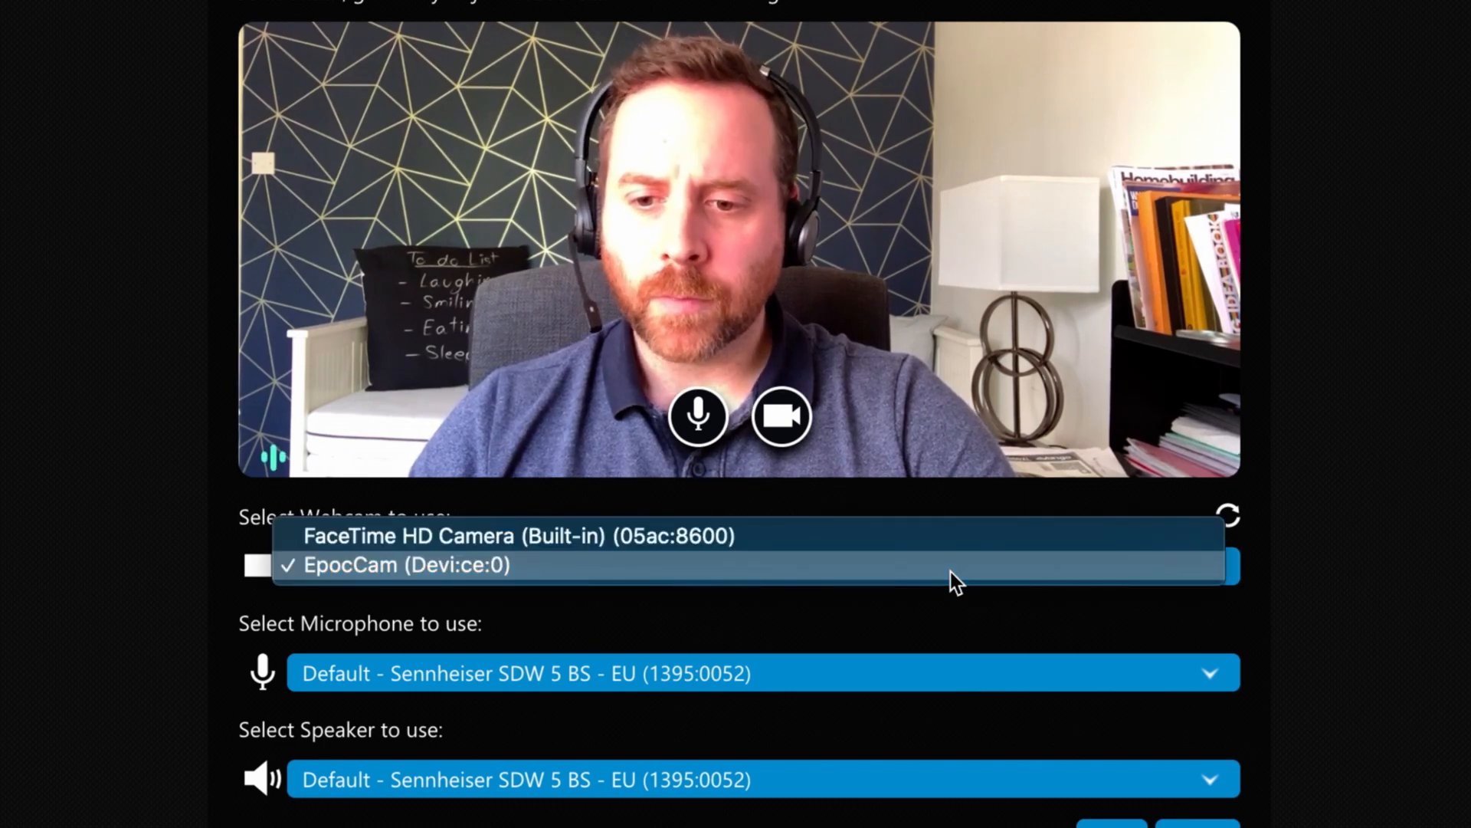
{"action": "left_click", "coordinate": [950, 572]}
{"action": "left_click", "coordinate": [952, 672]}
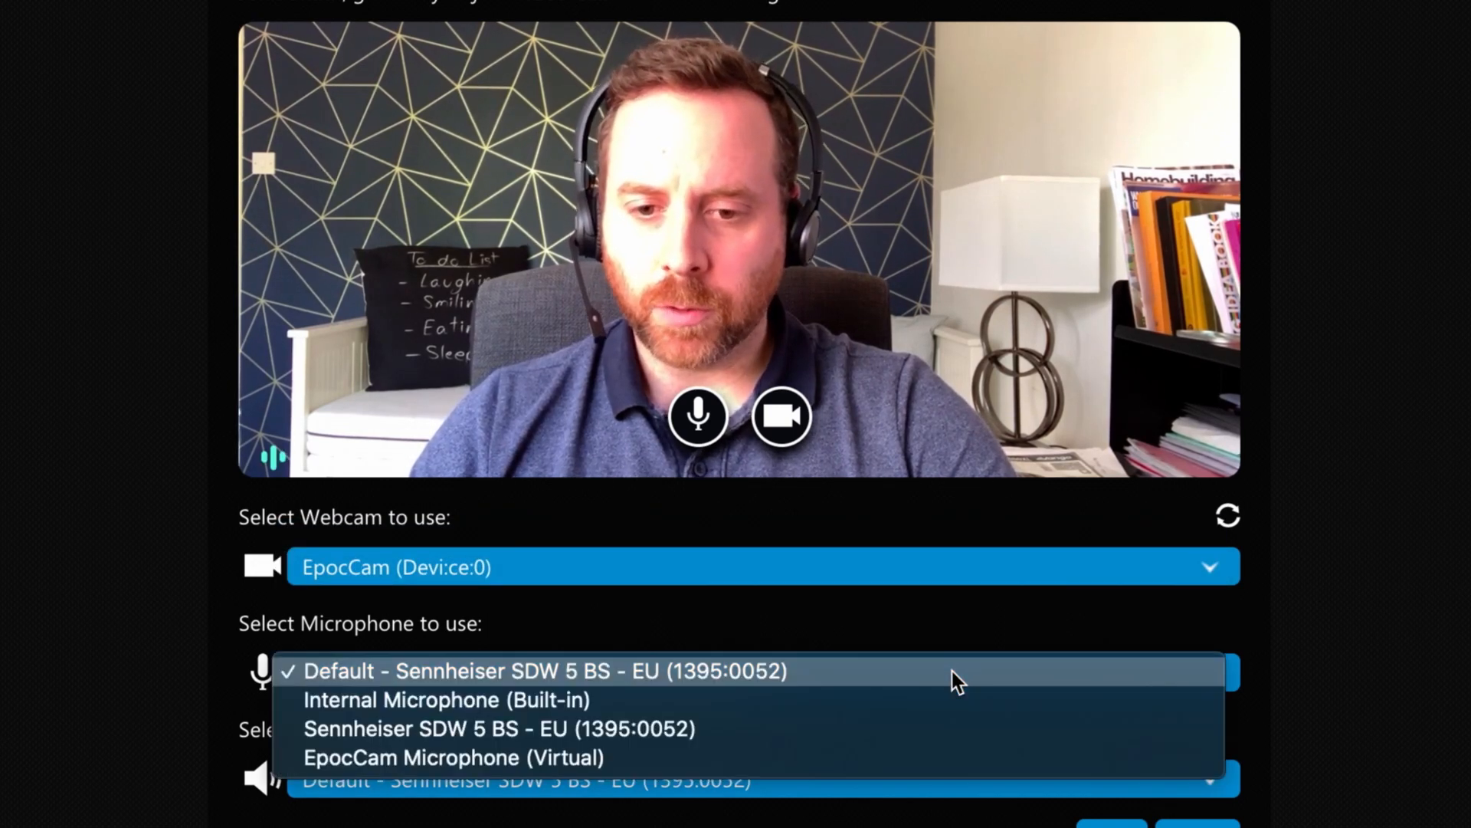
{"action": "left_click", "coordinate": [952, 670]}
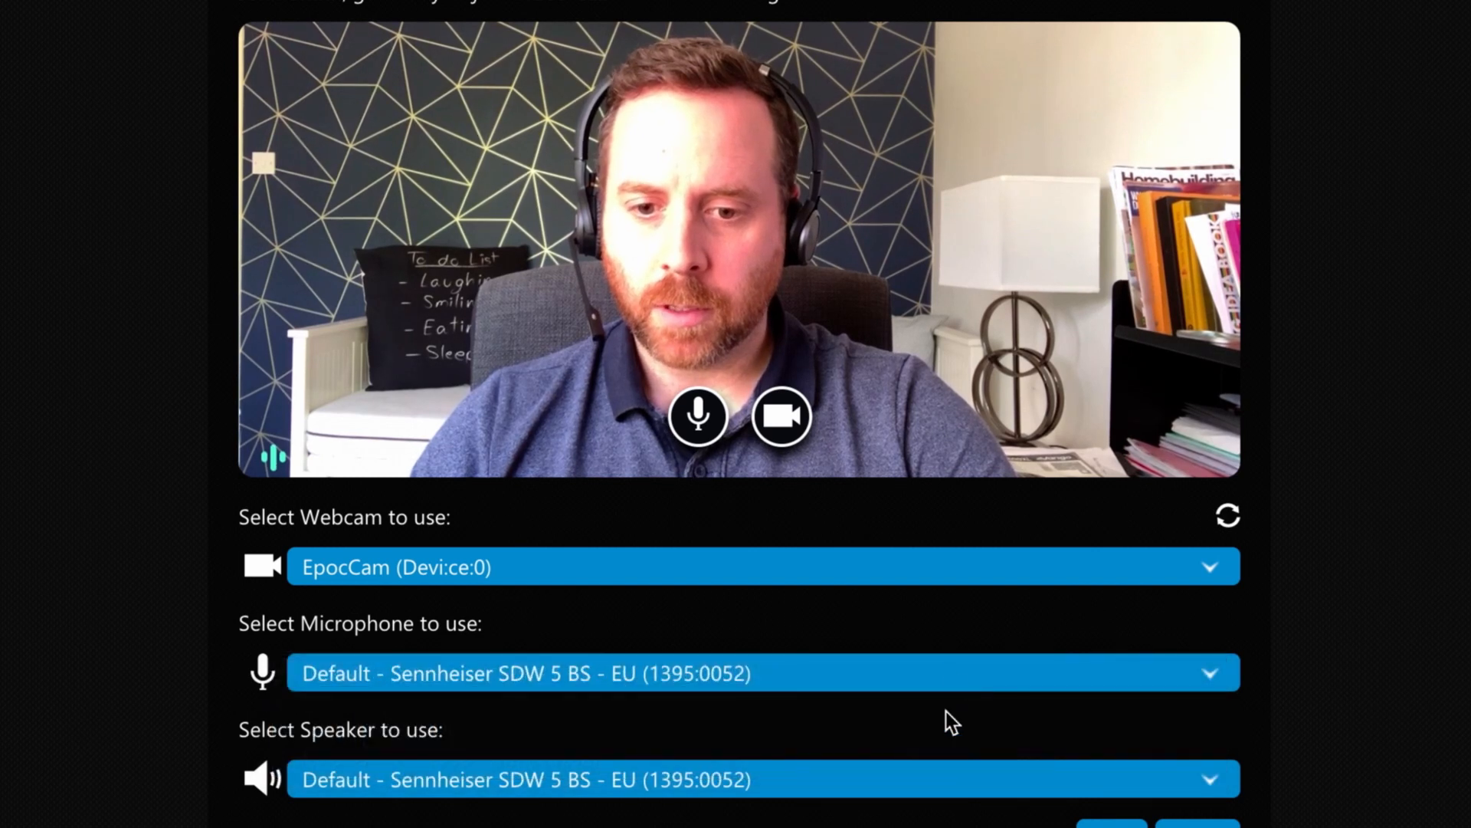
{"action": "left_click", "coordinate": [936, 780]}
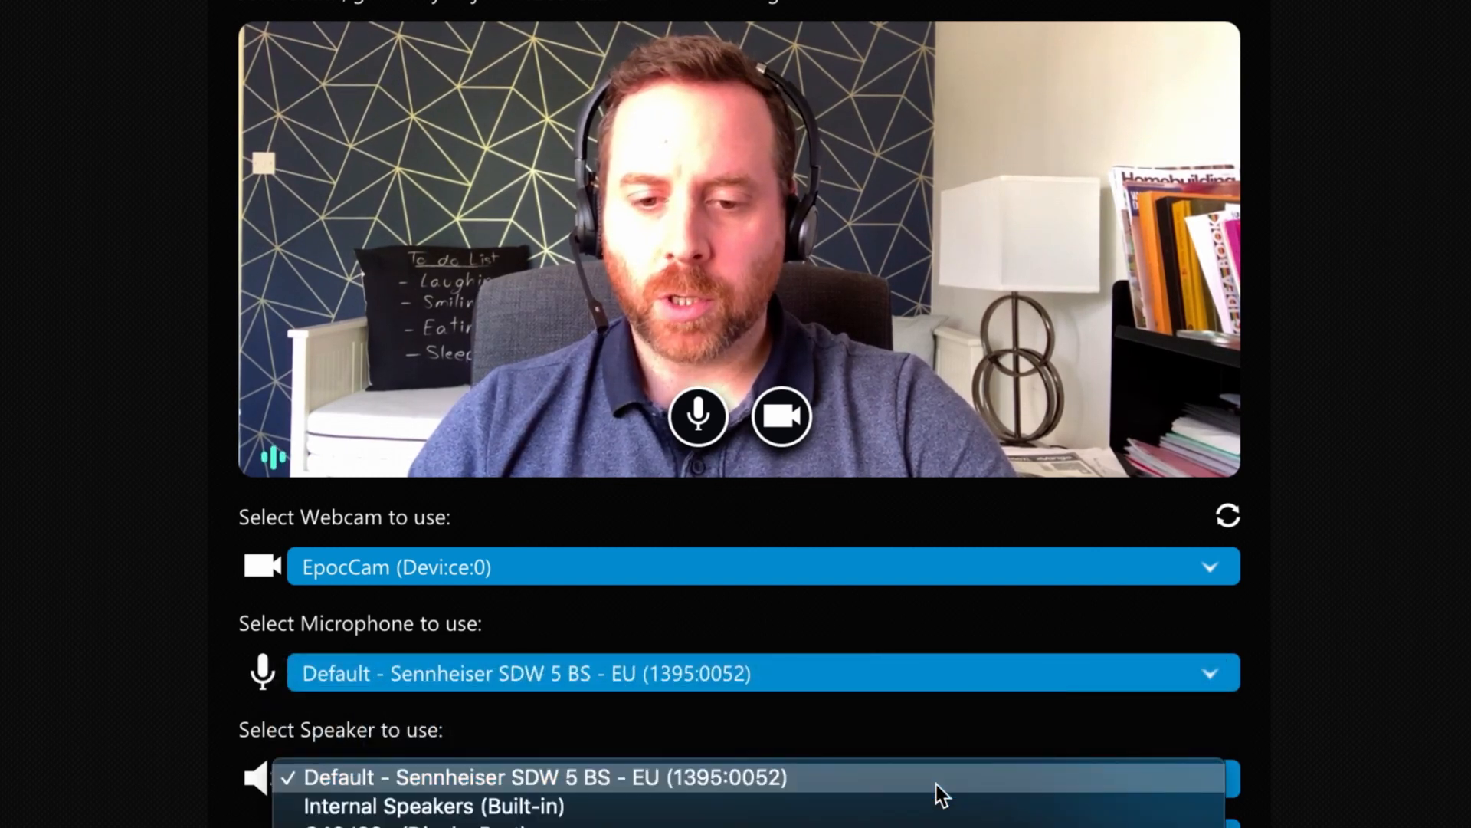
{"action": "left_click", "coordinate": [981, 725]}
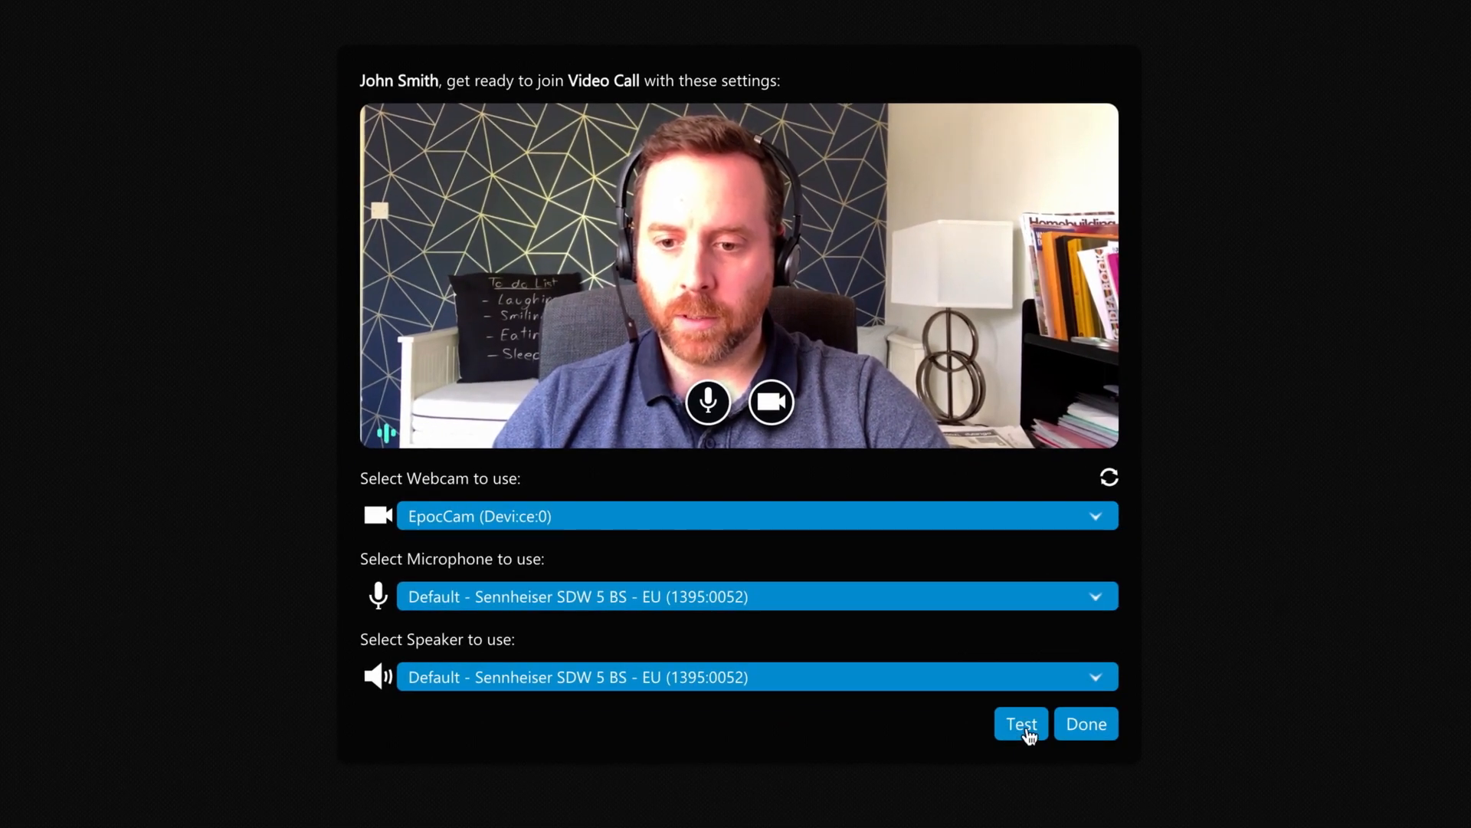
{"action": "left_click", "coordinate": [1090, 728]}
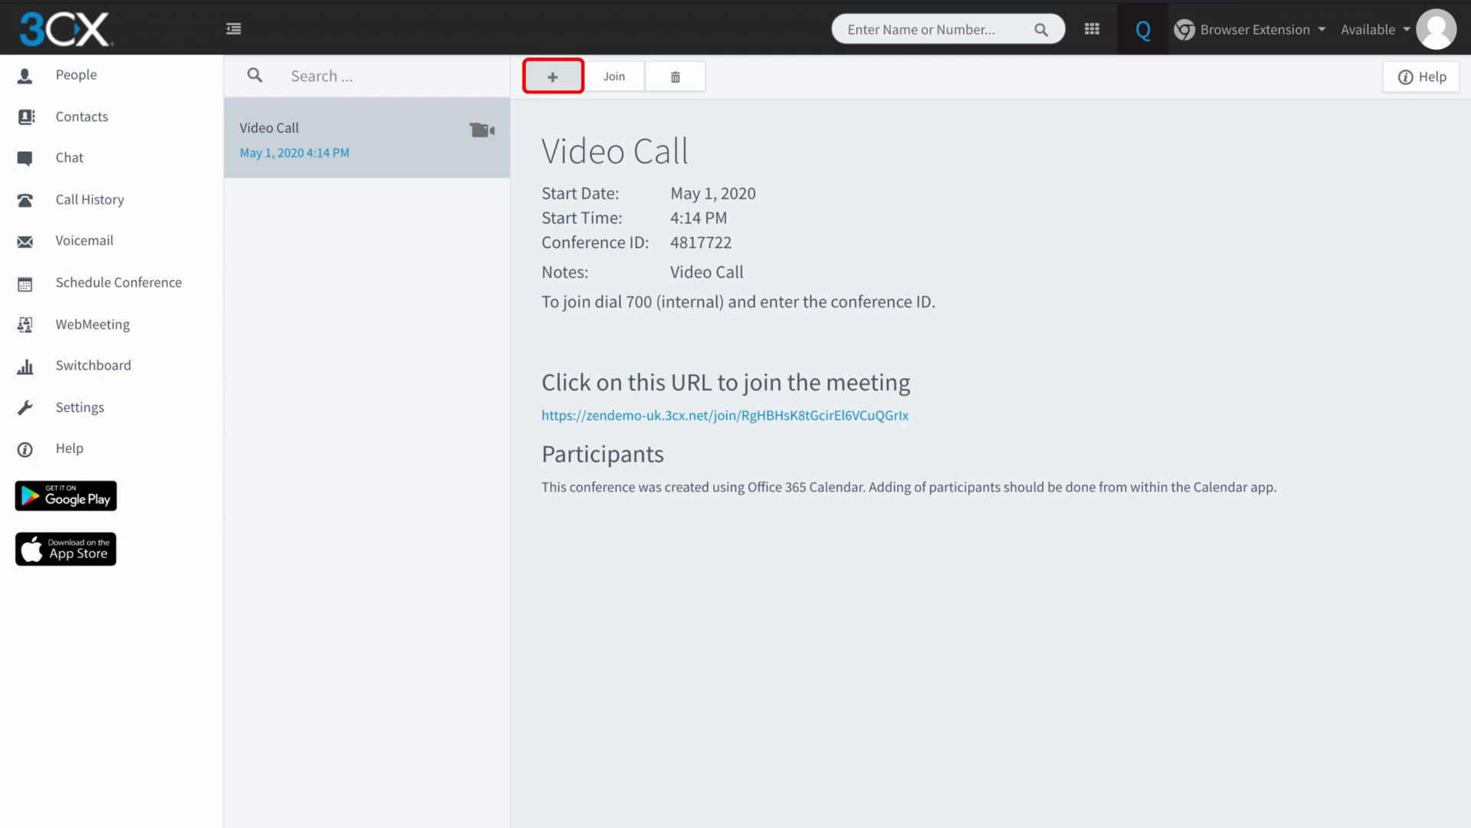
Step: Begin another new Video conference, set it to Later and choose 05/02/2020 as the date
{"action": "left_click", "coordinate": [553, 77]}
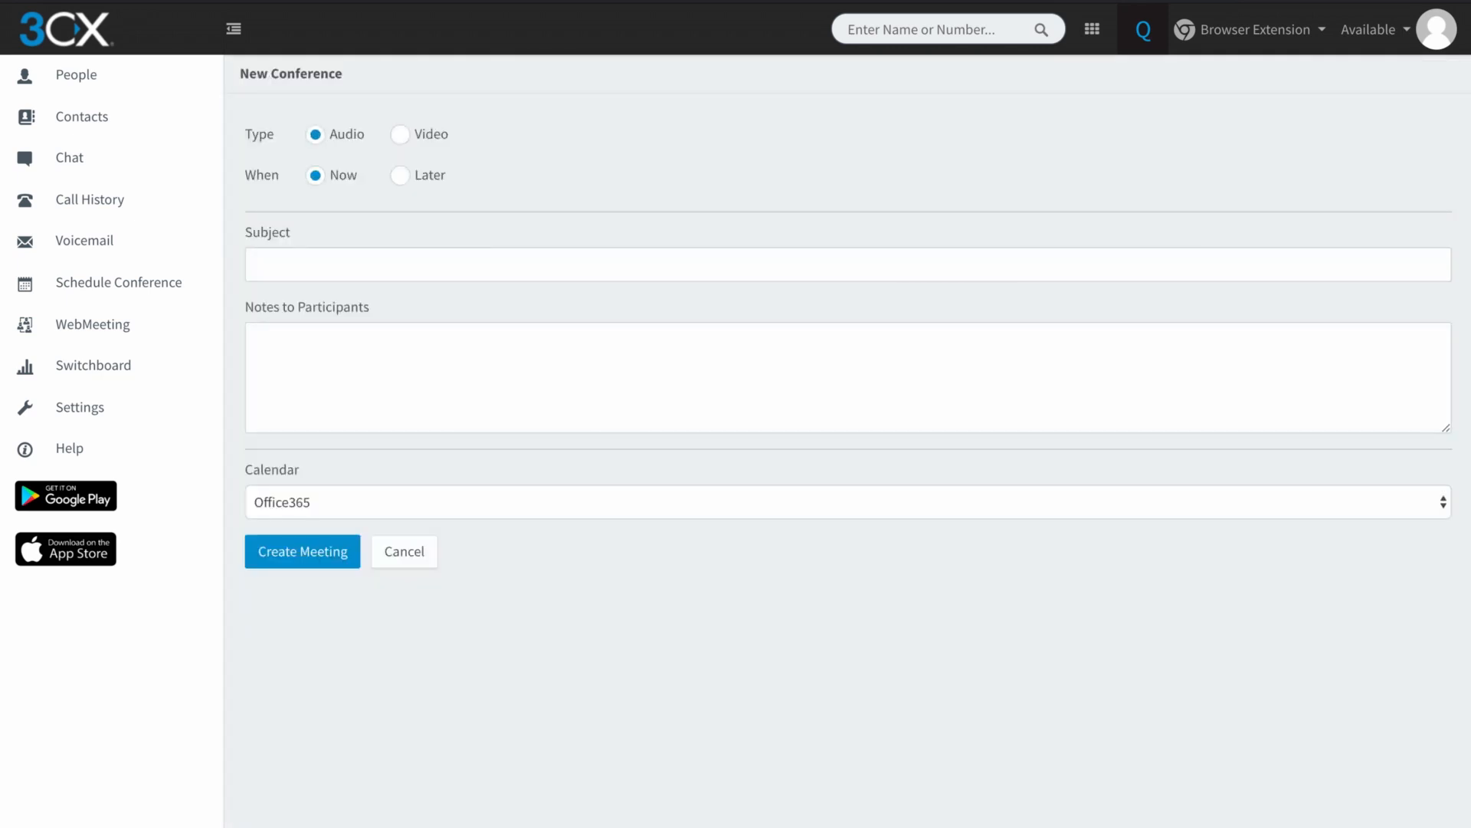
{"action": "left_click", "coordinate": [400, 134]}
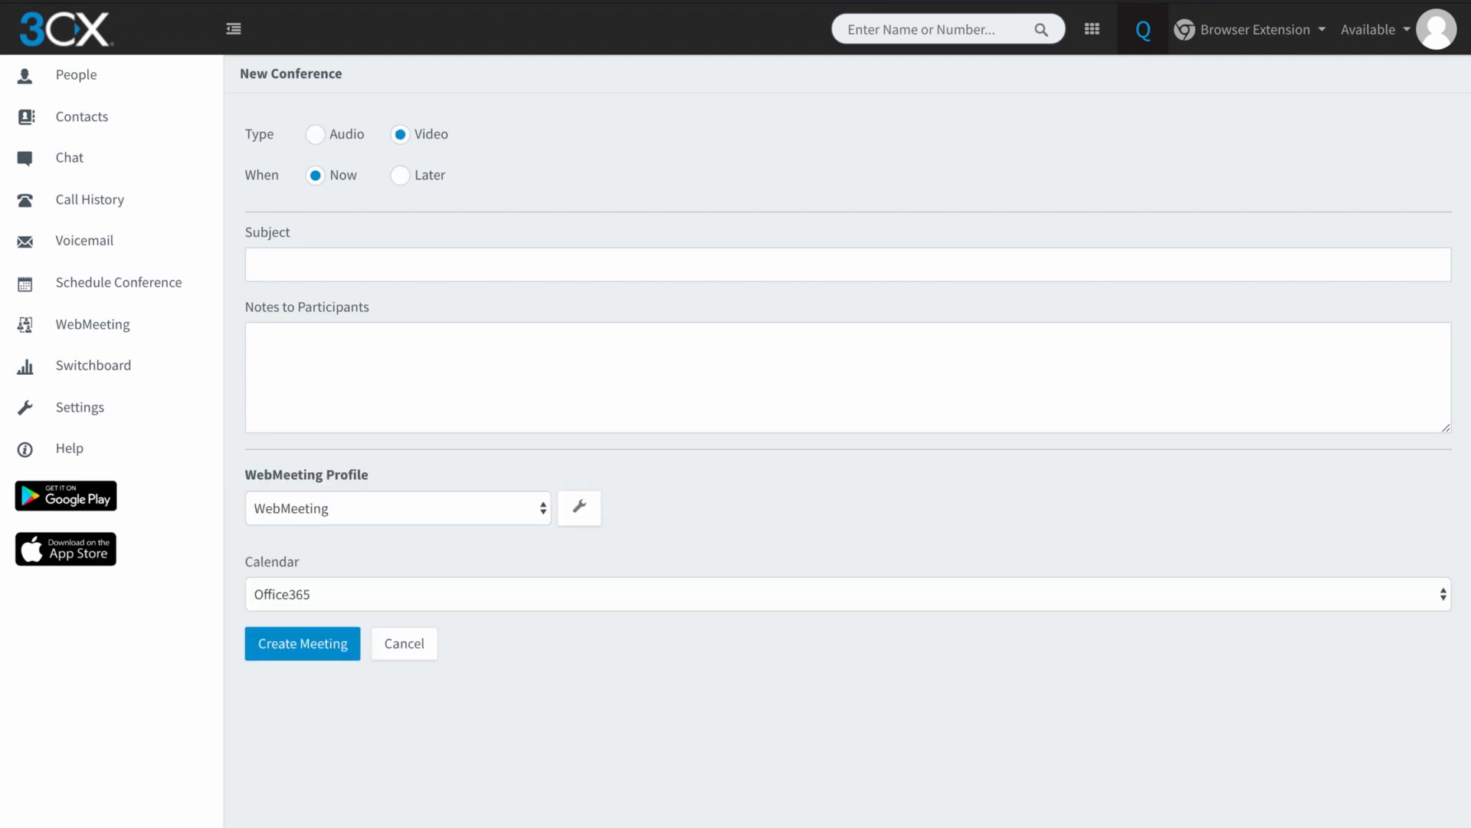
{"action": "left_click", "coordinate": [400, 176]}
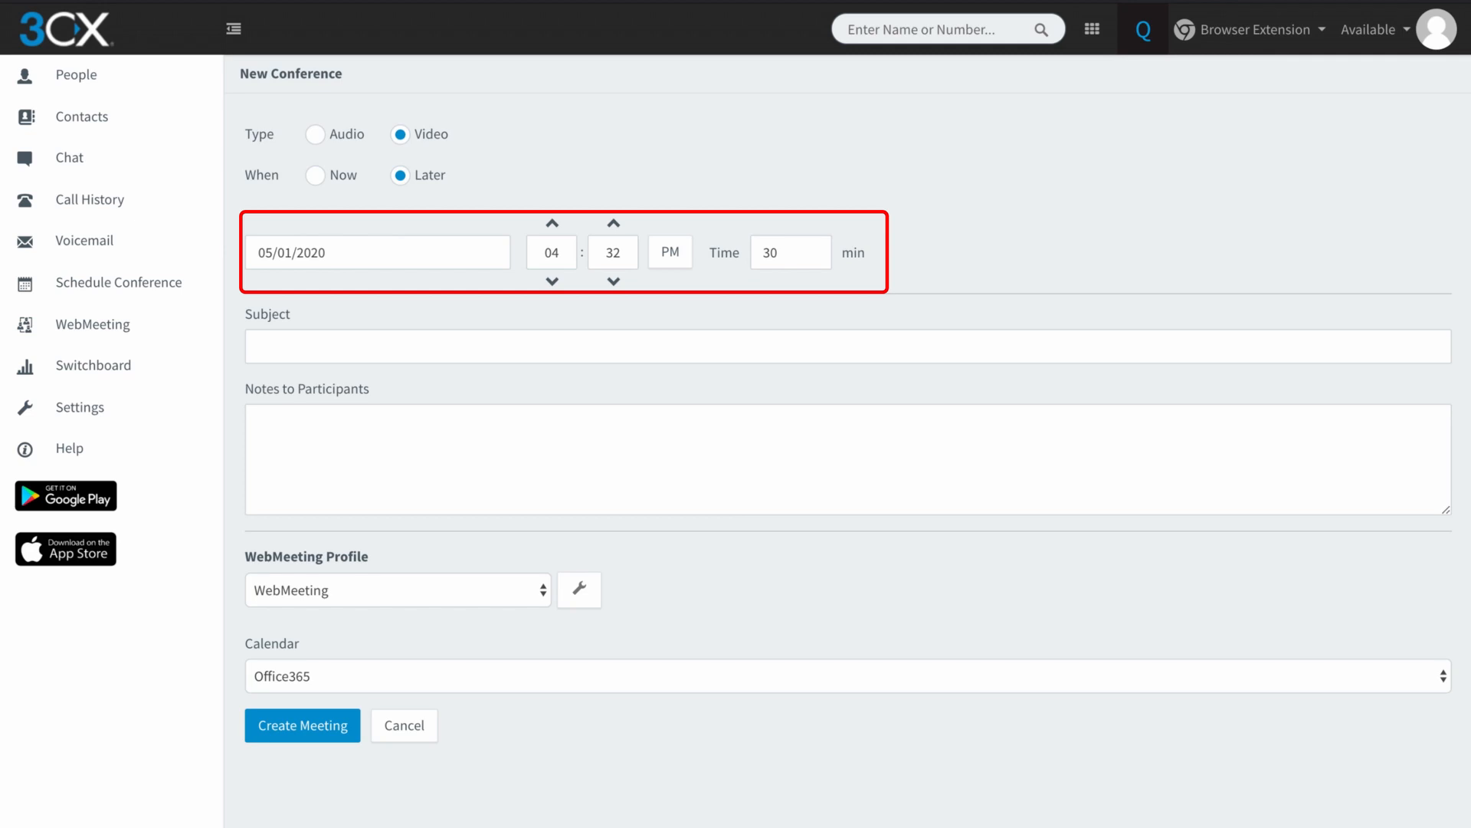
{"action": "left_click", "coordinate": [377, 252]}
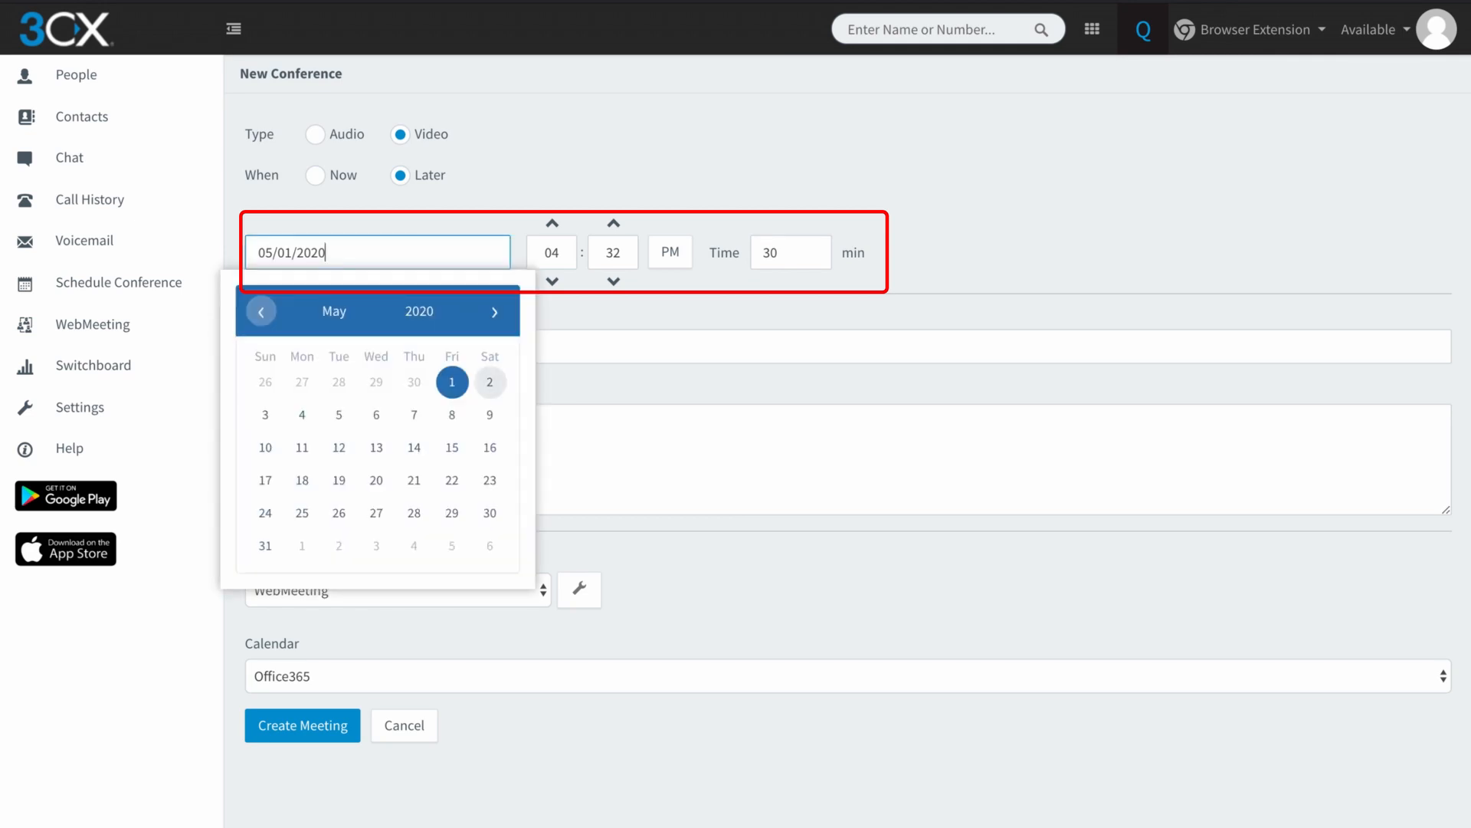
{"action": "left_click", "coordinate": [489, 382]}
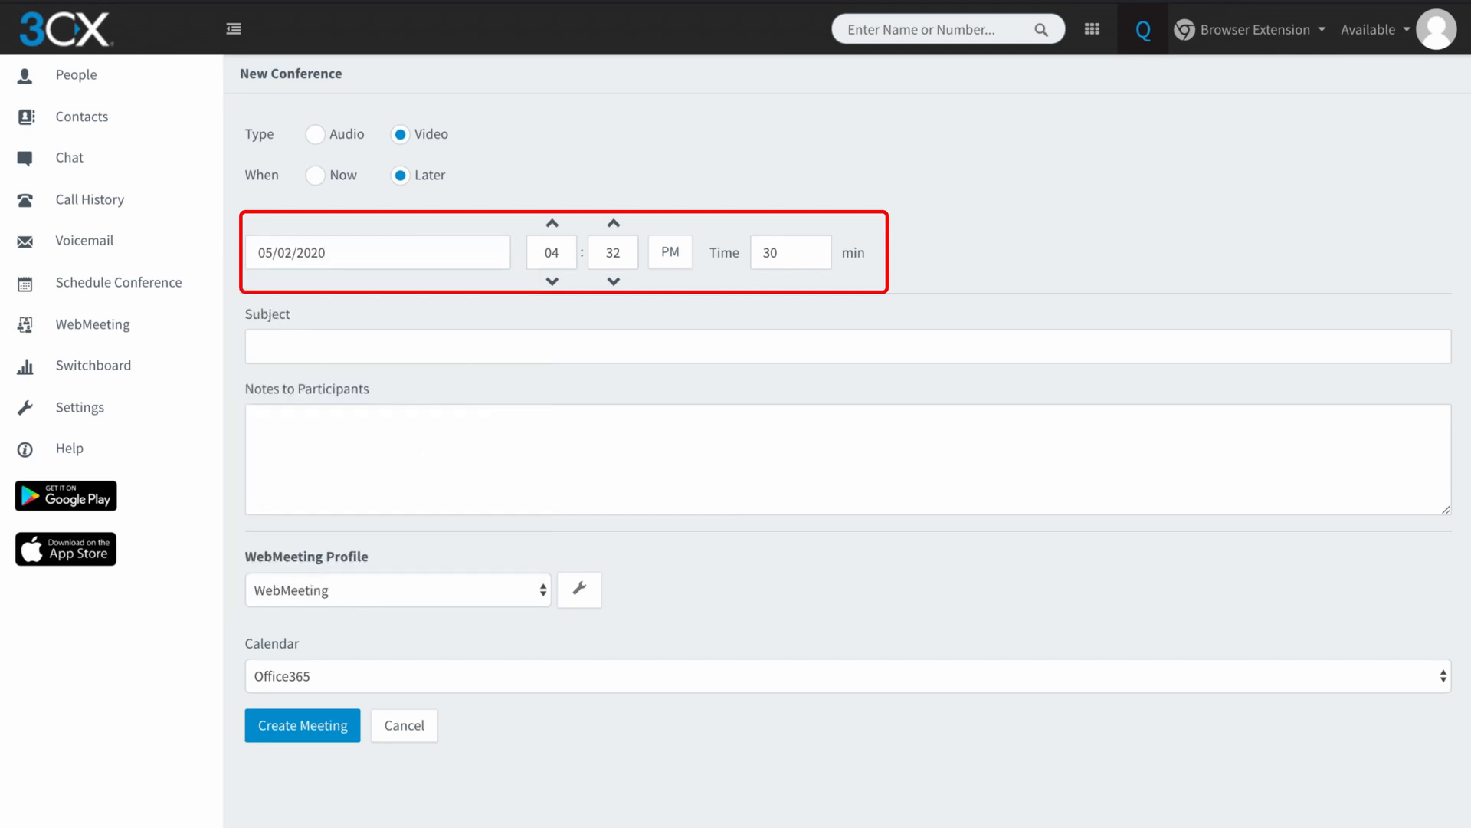
Step: Set the scheduled conference's start time to 04:00 PM
{"action": "double_click", "coordinate": [552, 252]}
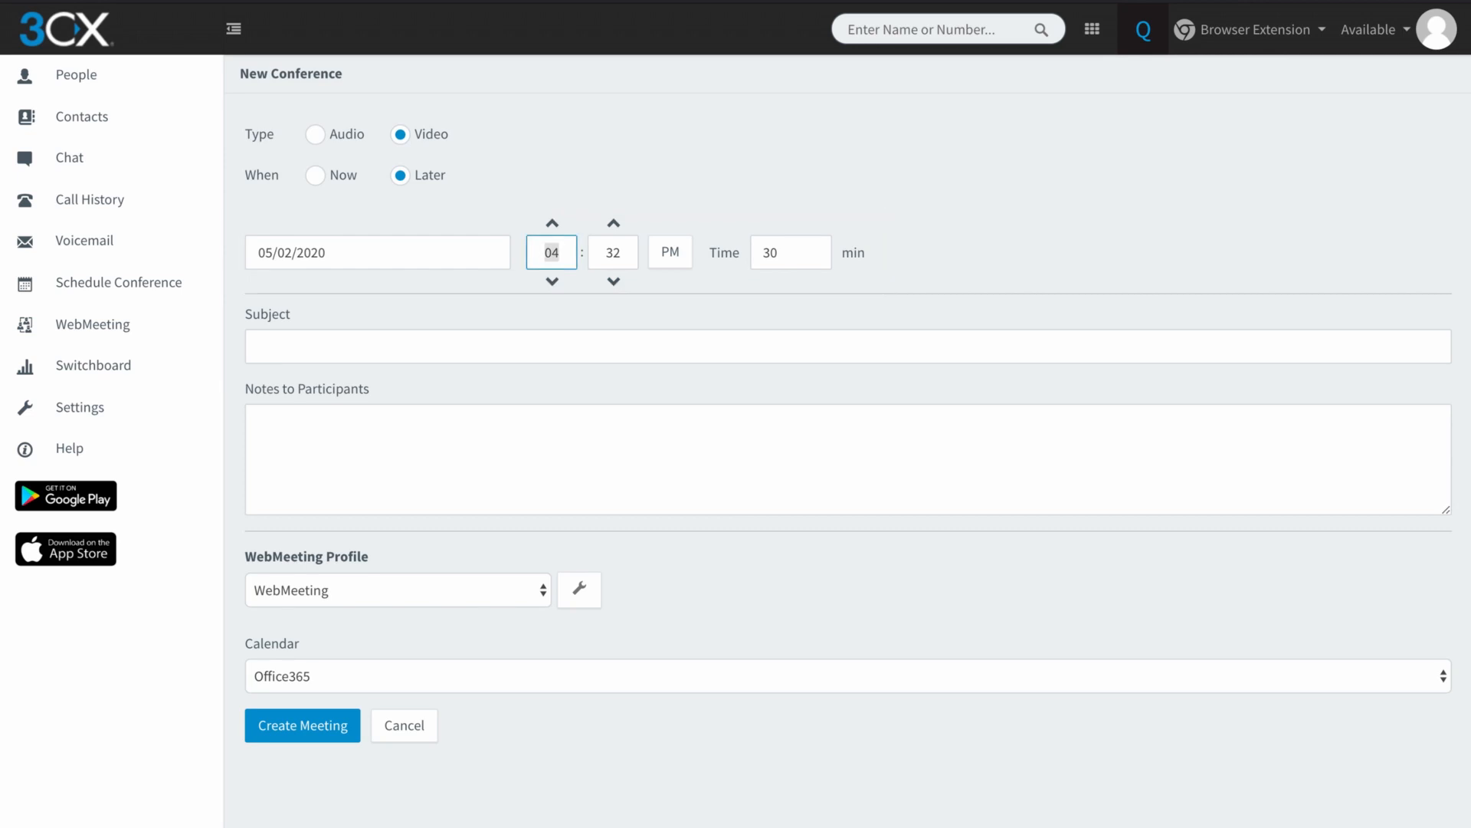
{"action": "type", "text": "04"}
{"action": "key", "text": "Tab"}
{"action": "type", "text": "00"}
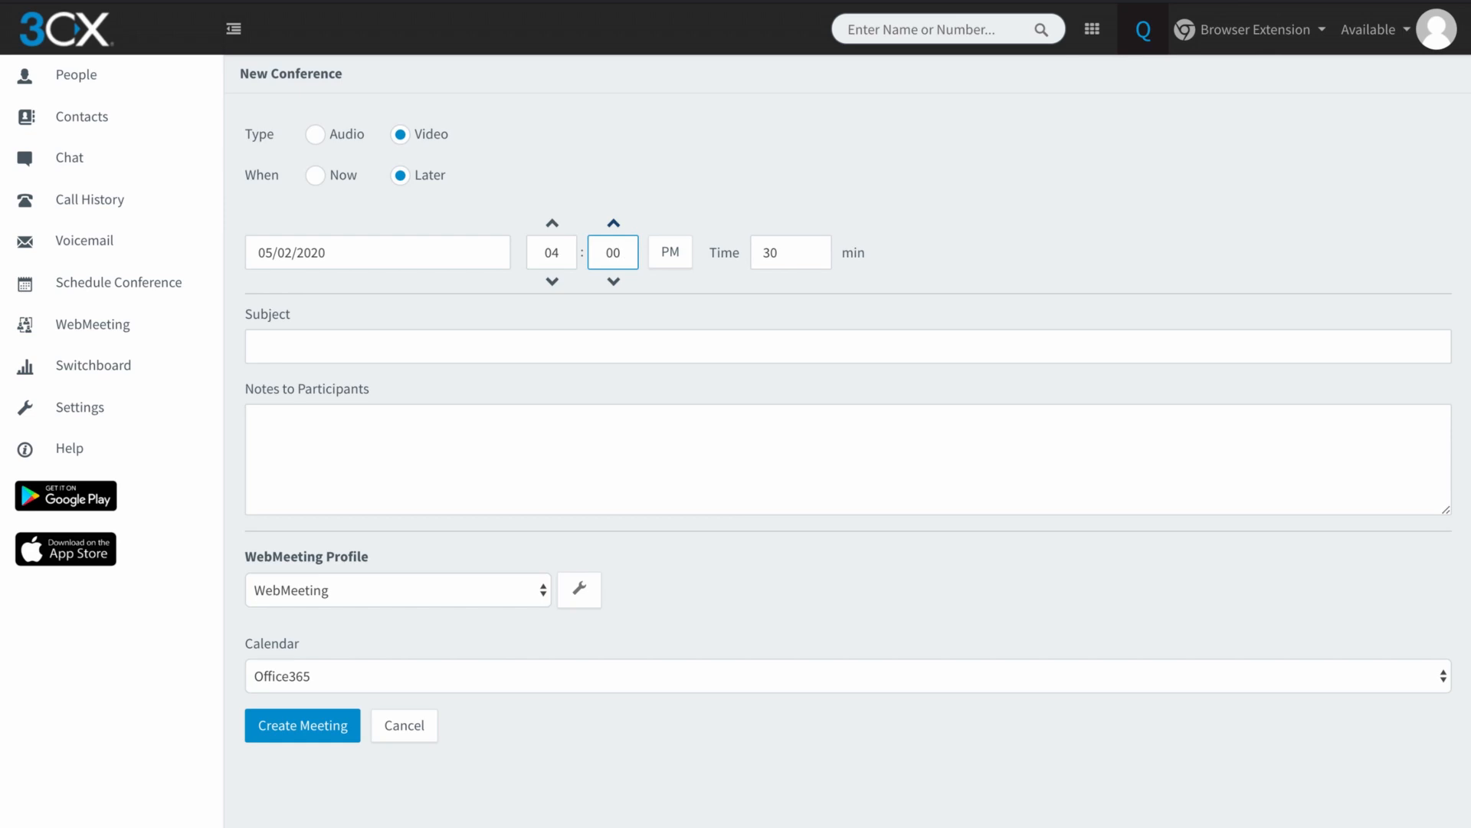
{"action": "left_click", "coordinate": [613, 281]}
{"action": "left_click", "coordinate": [613, 223]}
{"action": "left_click", "coordinate": [613, 223]}
{"action": "left_click", "coordinate": [613, 281]}
{"action": "left_click", "coordinate": [614, 281]}
{"action": "left_click", "coordinate": [669, 252]}
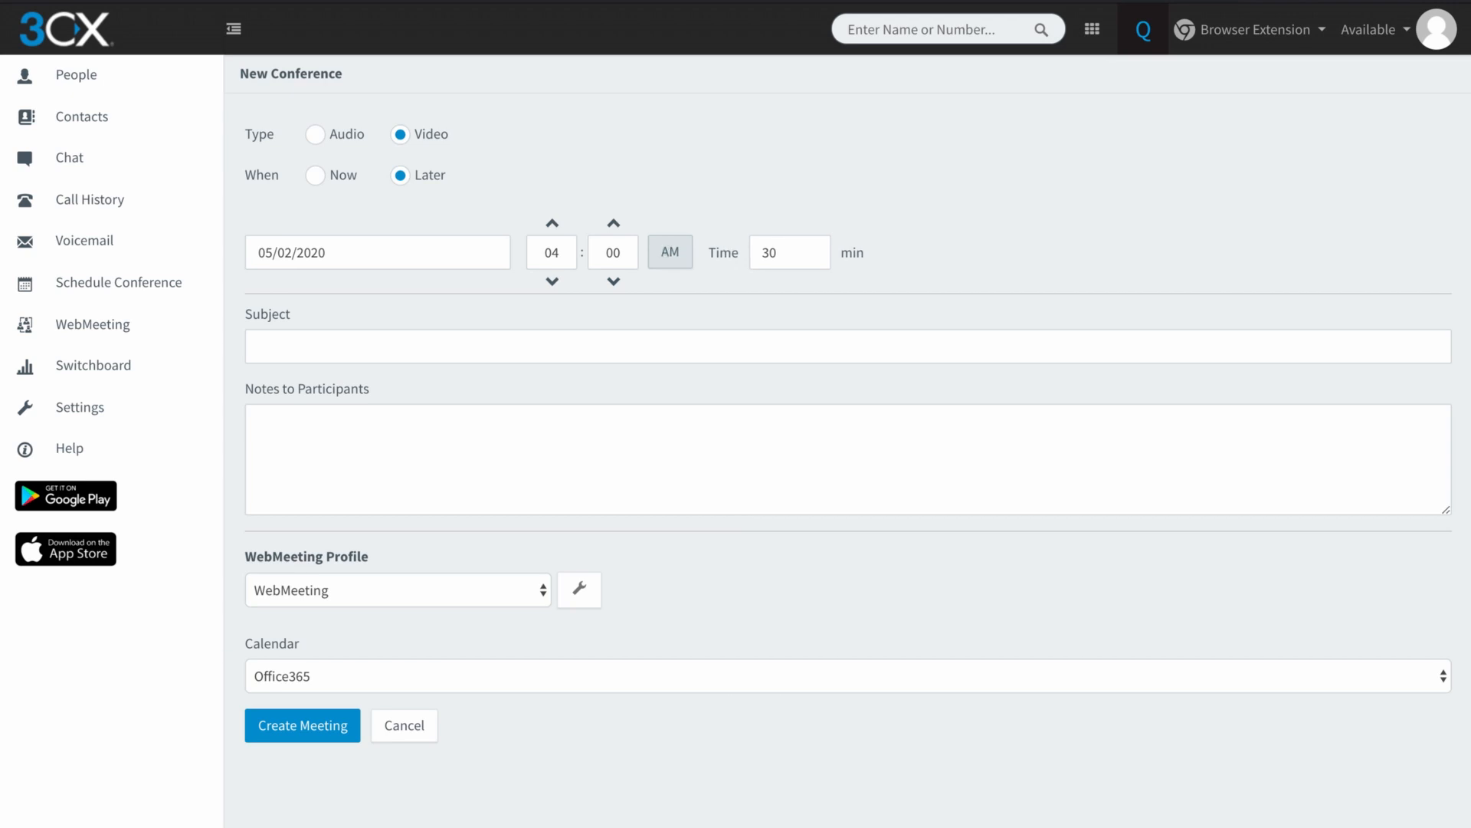
{"action": "left_click", "coordinate": [670, 251]}
Step: Enter "Video Call - Scheduled" as the subject and copy it into the notes to participants
{"action": "left_click", "coordinate": [260, 346]}
{"action": "type", "text": "V"}
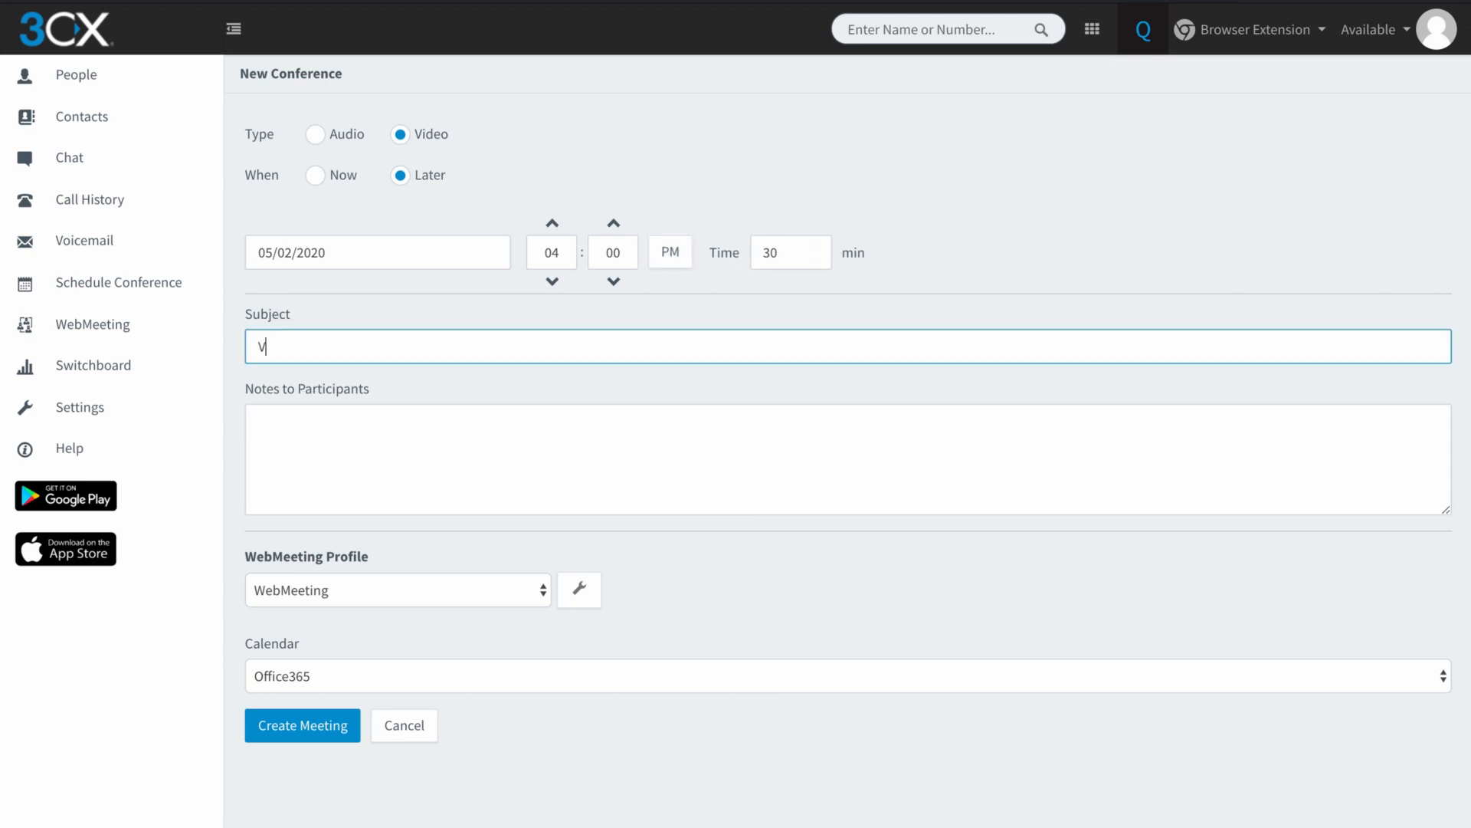
{"action": "type", "text": "ideo Call"}
{"action": "type", "text": "- Scheduled"}
{"action": "key", "text": "ctrl+a"}
{"action": "key", "text": "ctrl+c"}
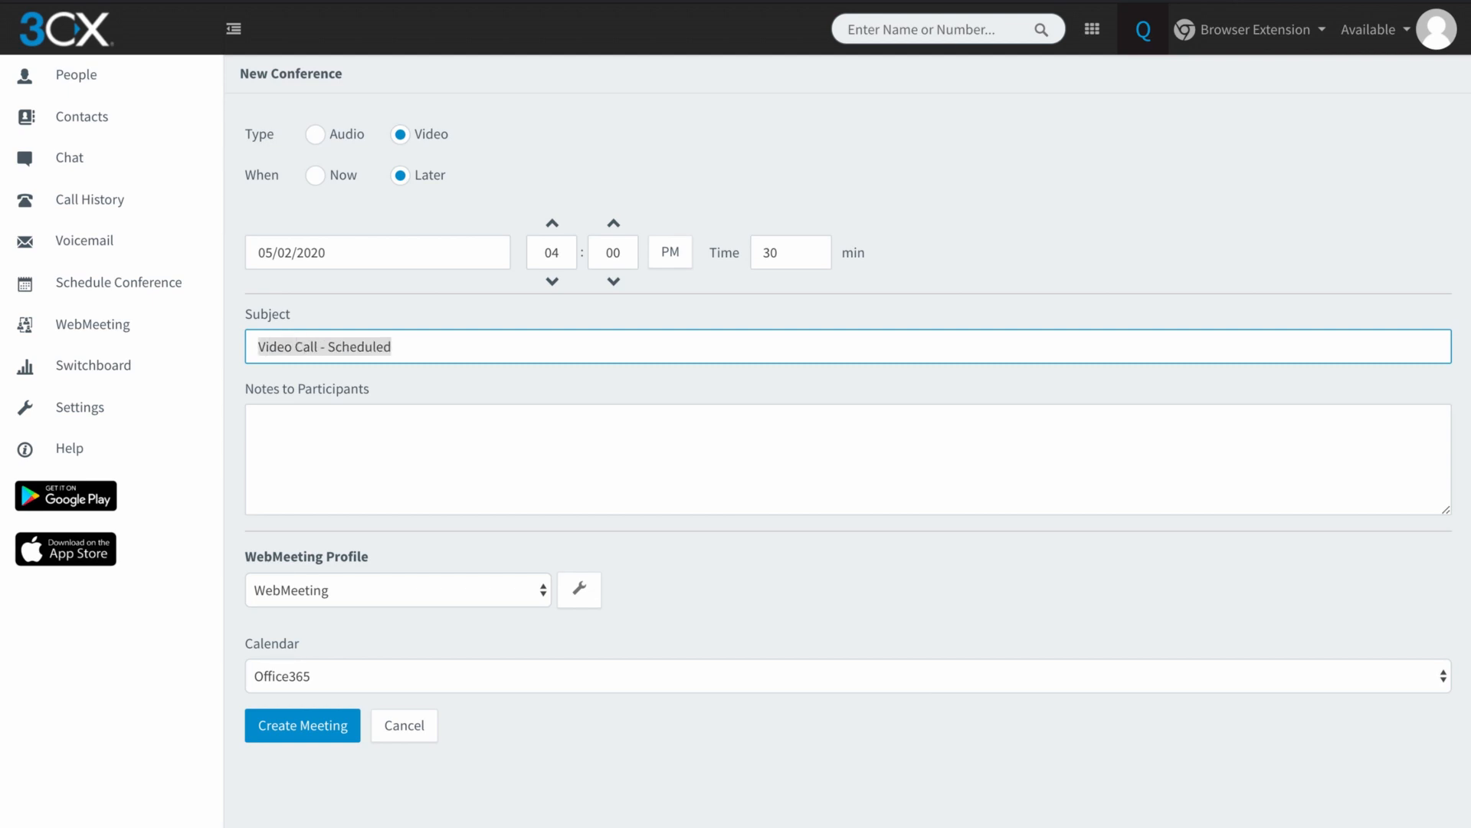
{"action": "key", "text": "Tab"}
{"action": "key", "text": "ctrl+v"}
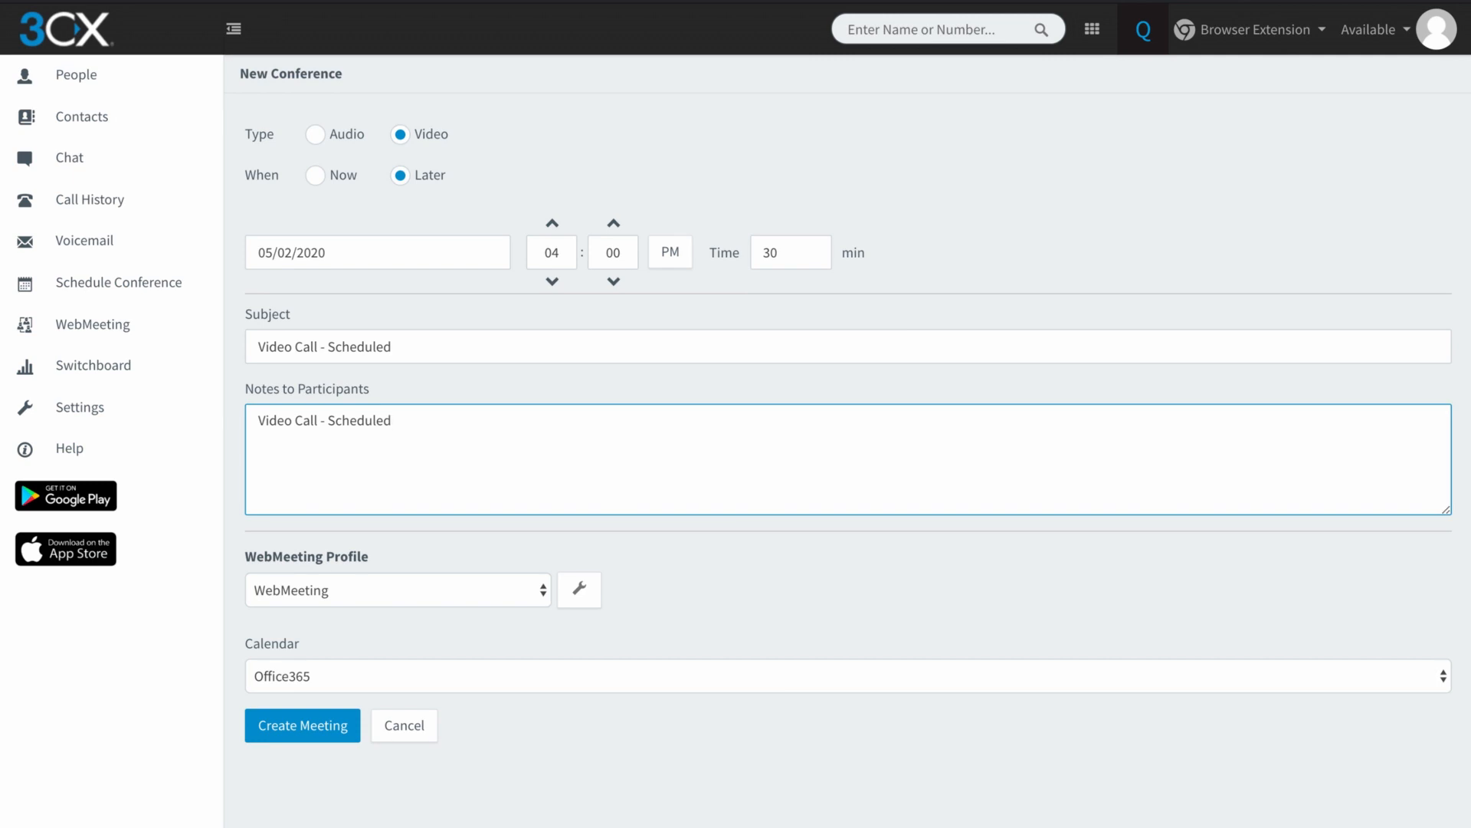
Step: Keep the WebMeeting profile and switch the conference's calendar to 3CX (direct eMail)
{"action": "left_click", "coordinate": [398, 590]}
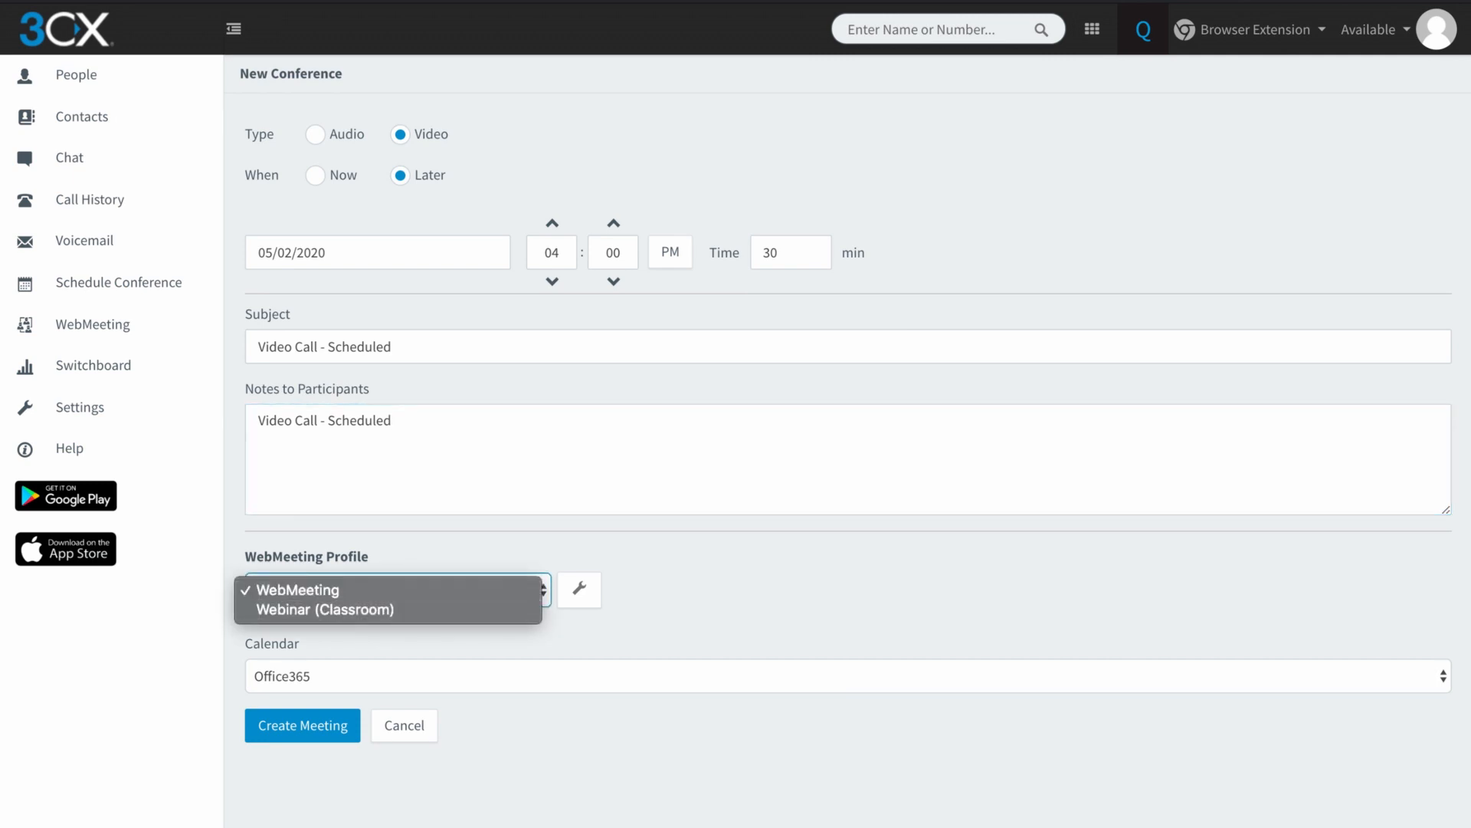
{"action": "left_click", "coordinate": [297, 590]}
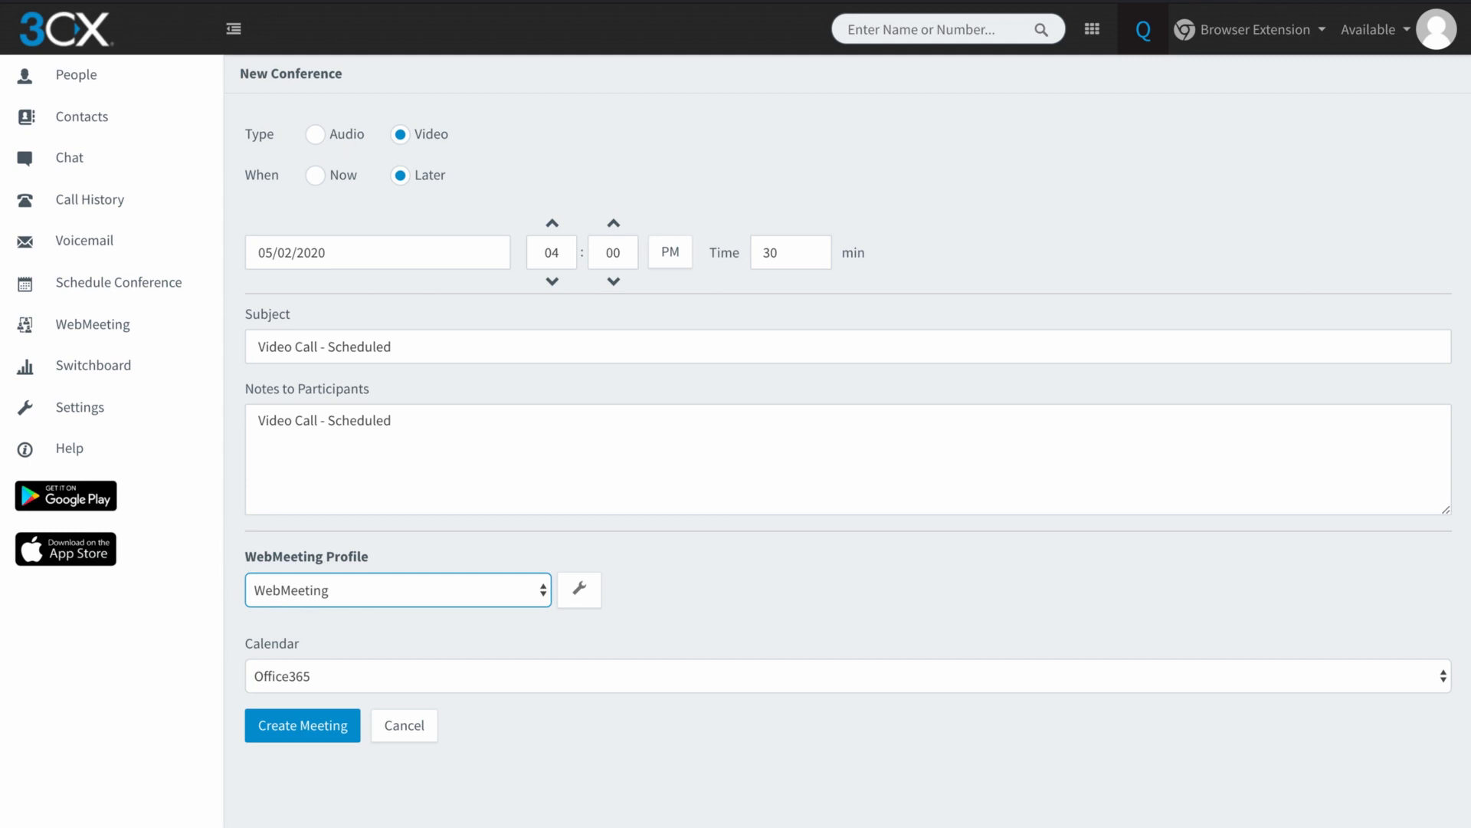
{"action": "left_click", "coordinate": [849, 676]}
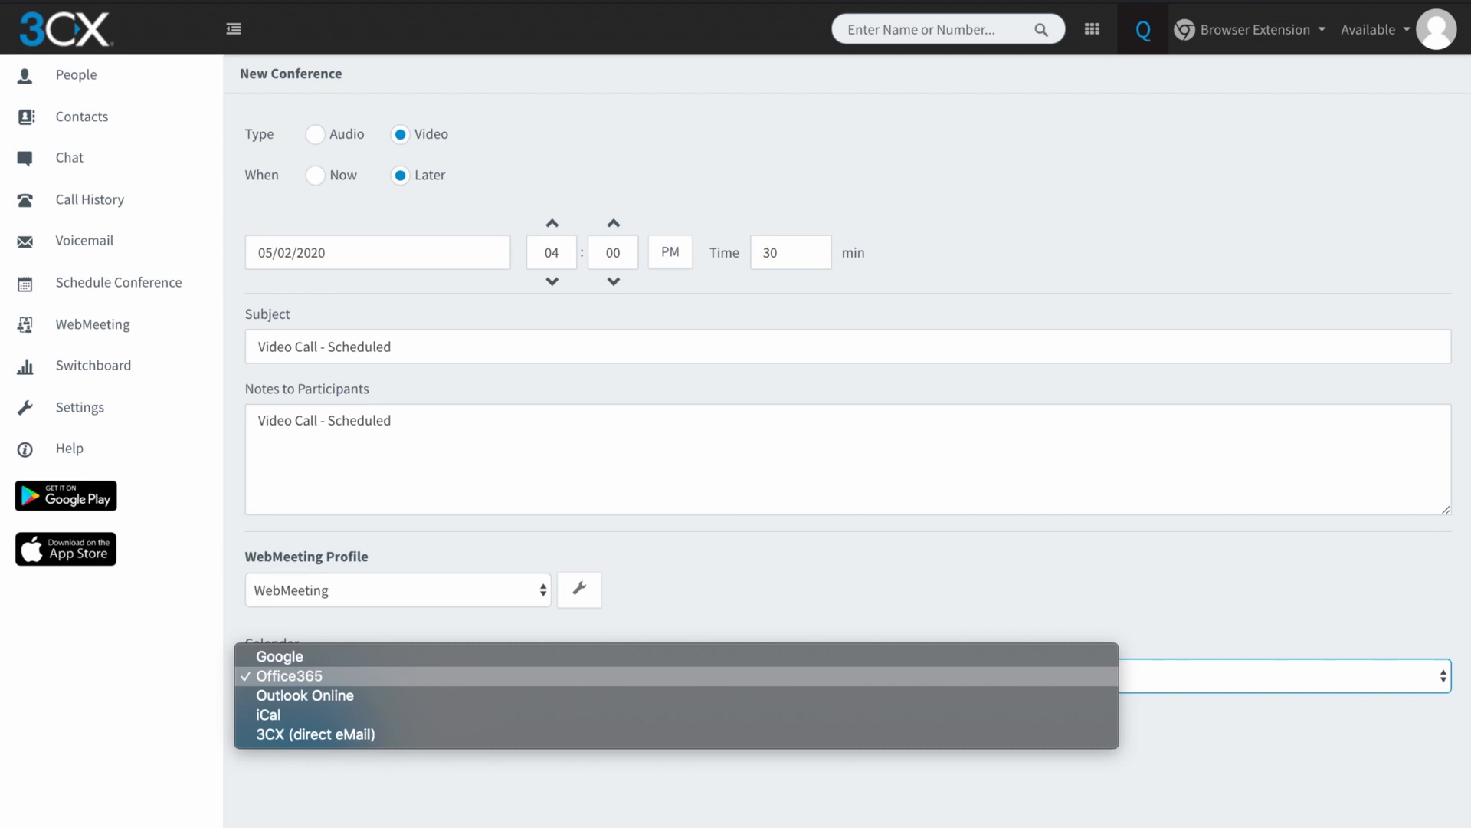
{"action": "key", "text": "Up"}
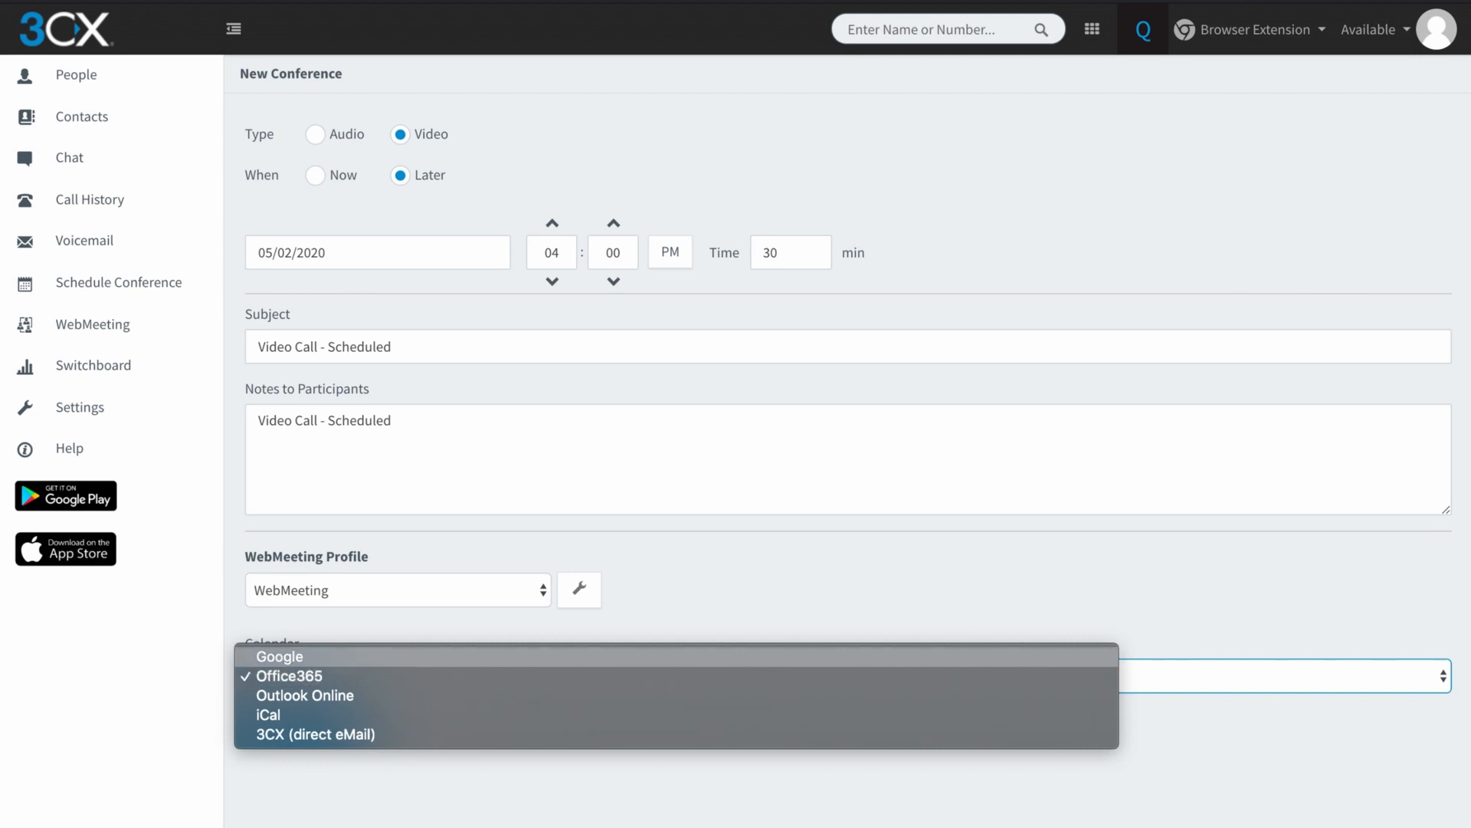
{"action": "key", "text": "Down"}
{"action": "key", "text": "Down"}
{"action": "key", "text": "Down"}
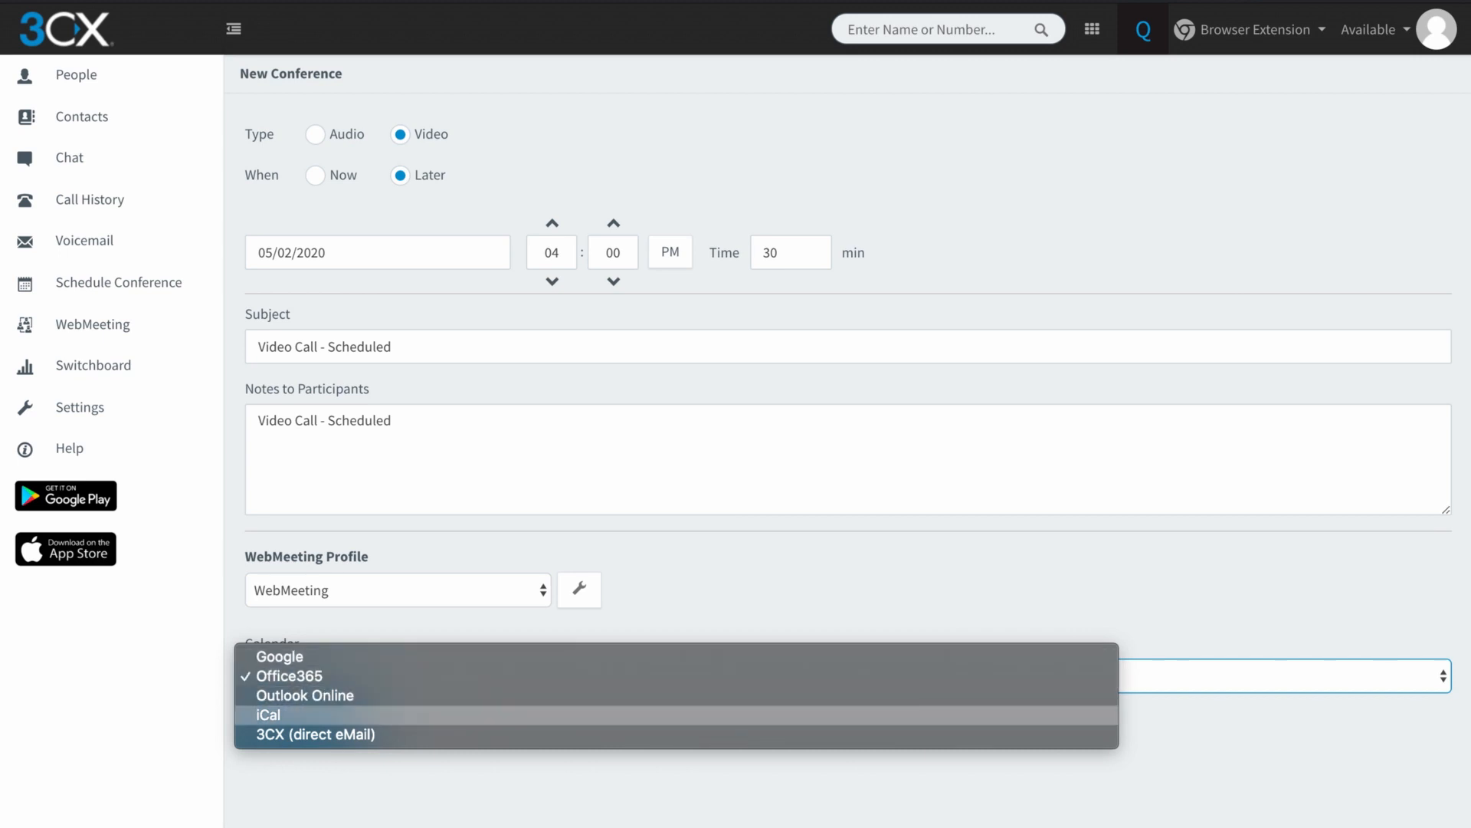
{"action": "key", "text": "Down"}
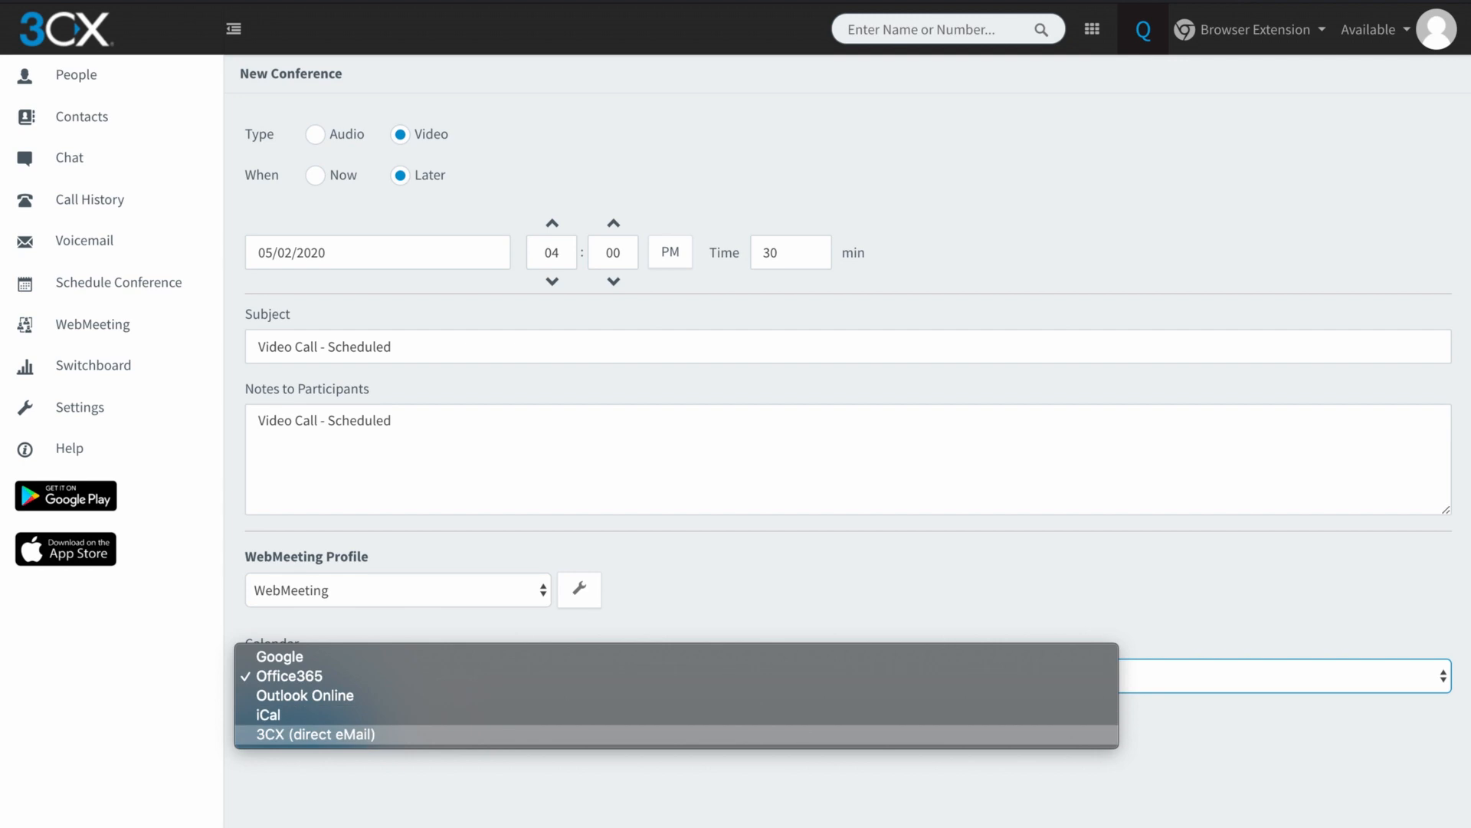
{"action": "key", "text": "Return"}
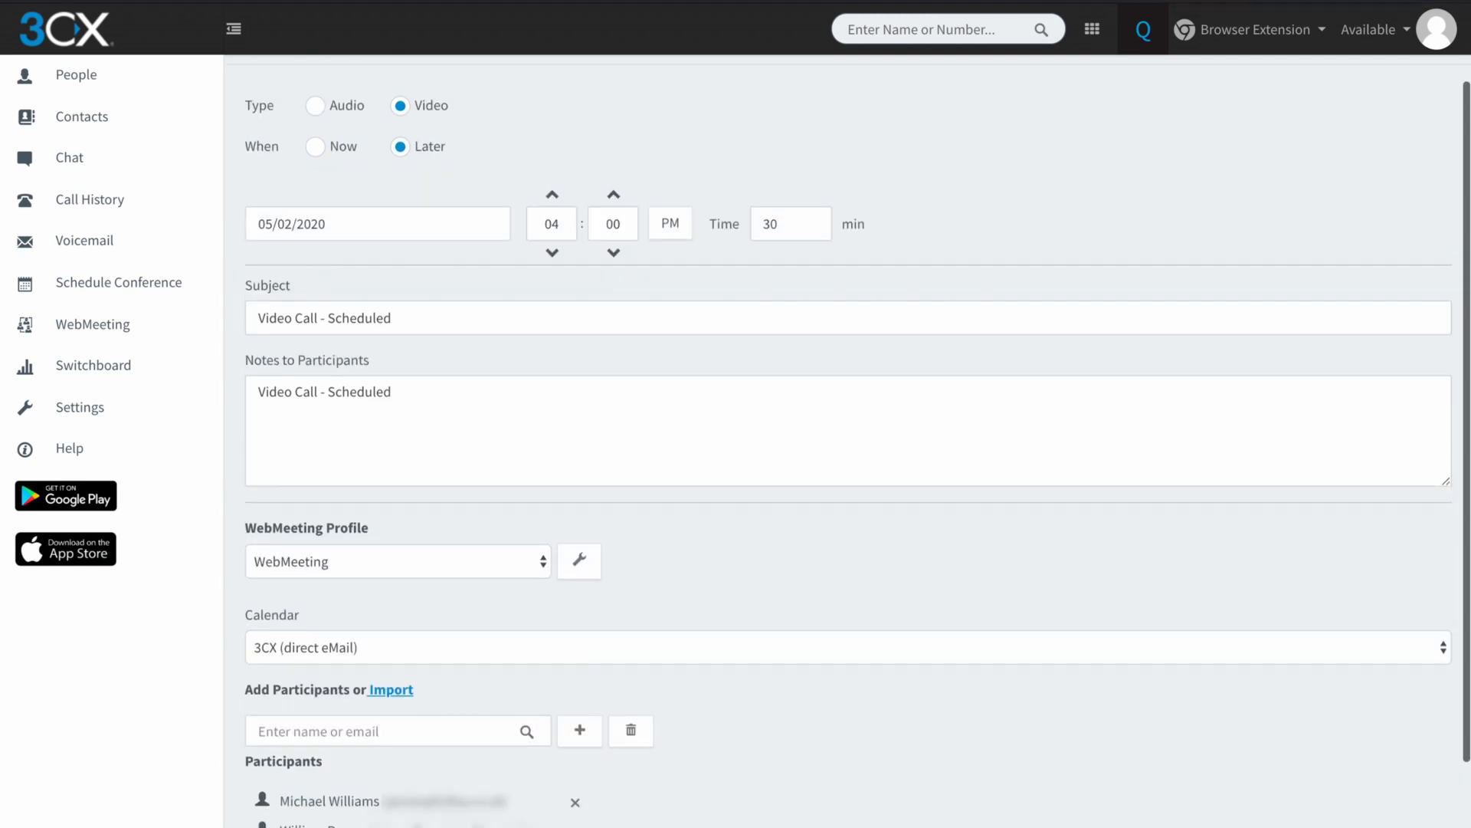
Step: Set the conference's calendar to Office365 and create the meeting
{"action": "key", "text": "space"}
{"action": "key", "text": "Up"}
{"action": "key", "text": "Up"}
{"action": "key", "text": "Up"}
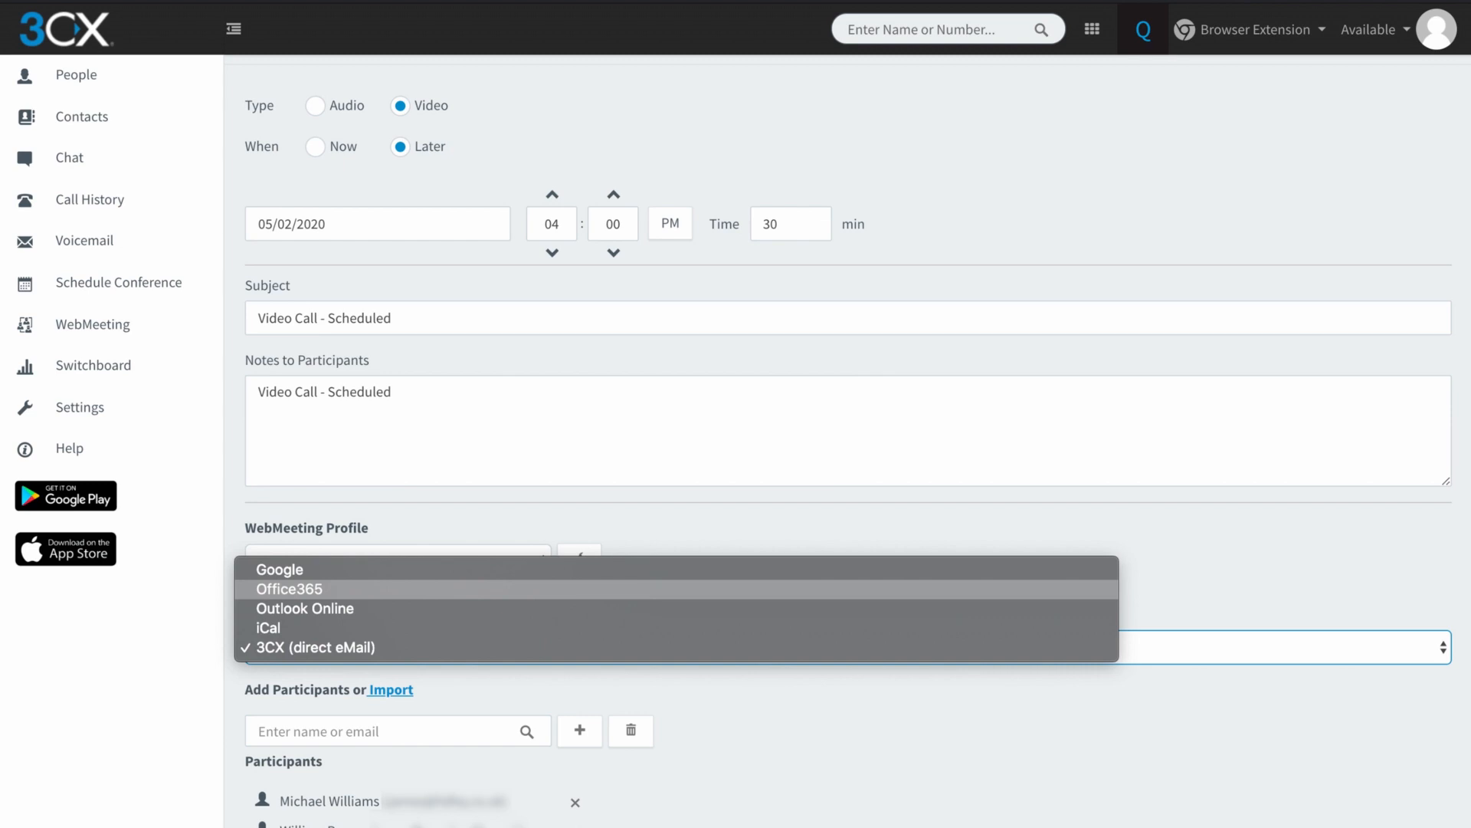
{"action": "key", "text": "Return"}
{"action": "key", "text": "Tab"}
{"action": "key", "text": "Return"}
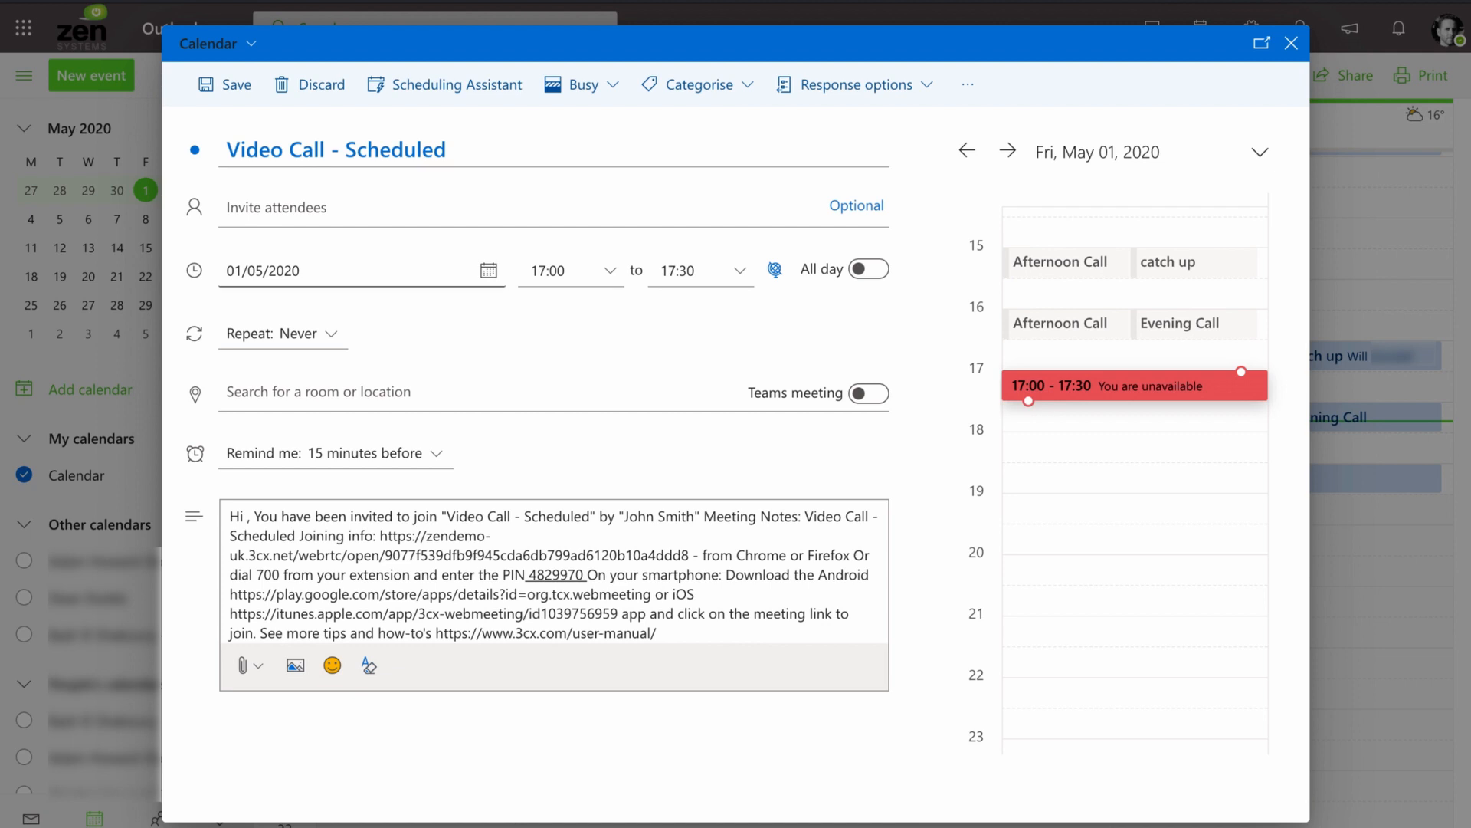
Step: In the Outlook event, set the date to 02/05/2020, view the suggested attendees and save the event
{"action": "left_click", "coordinate": [362, 271]}
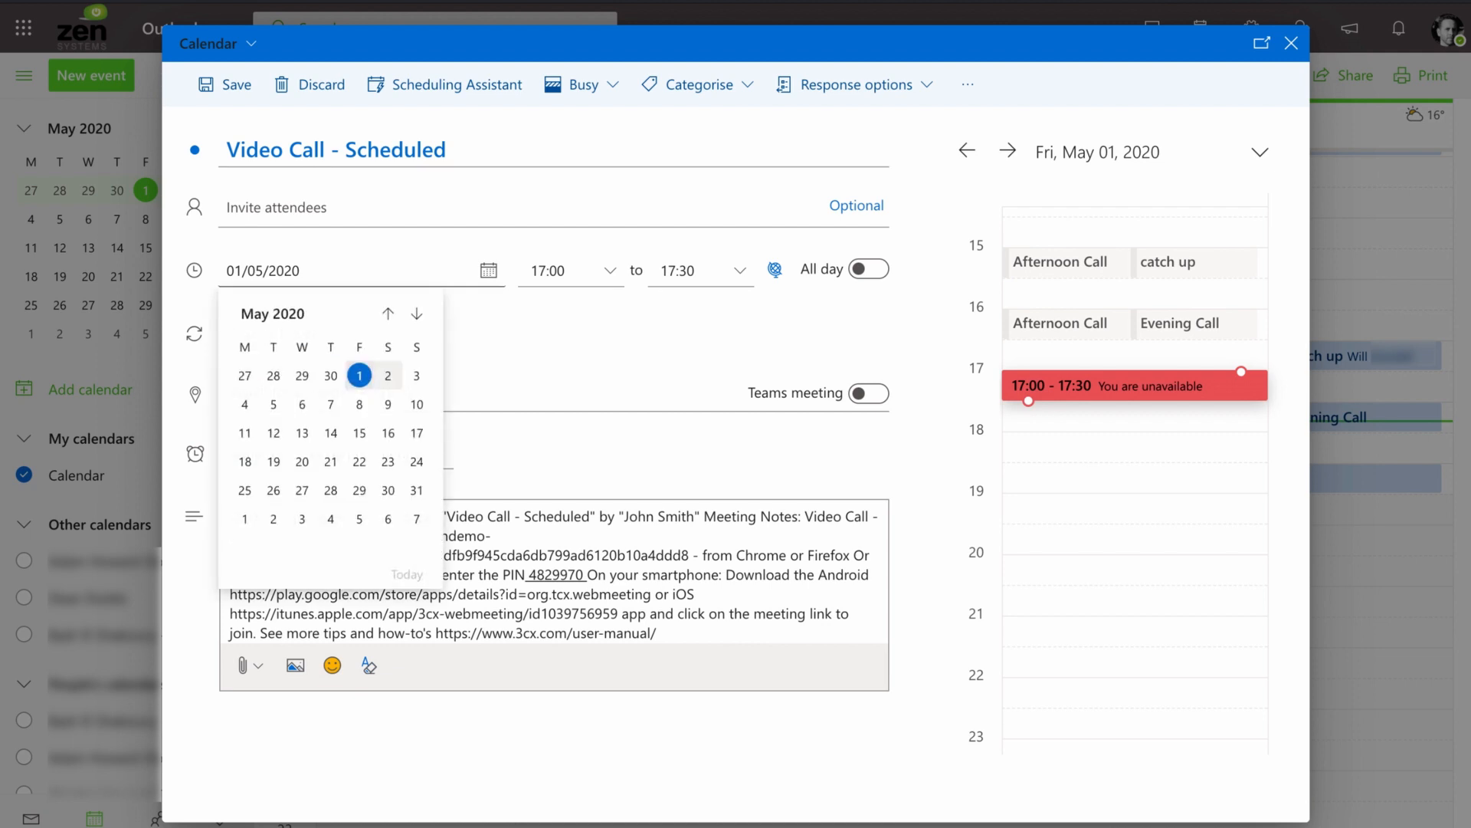
{"action": "left_click", "coordinate": [388, 376]}
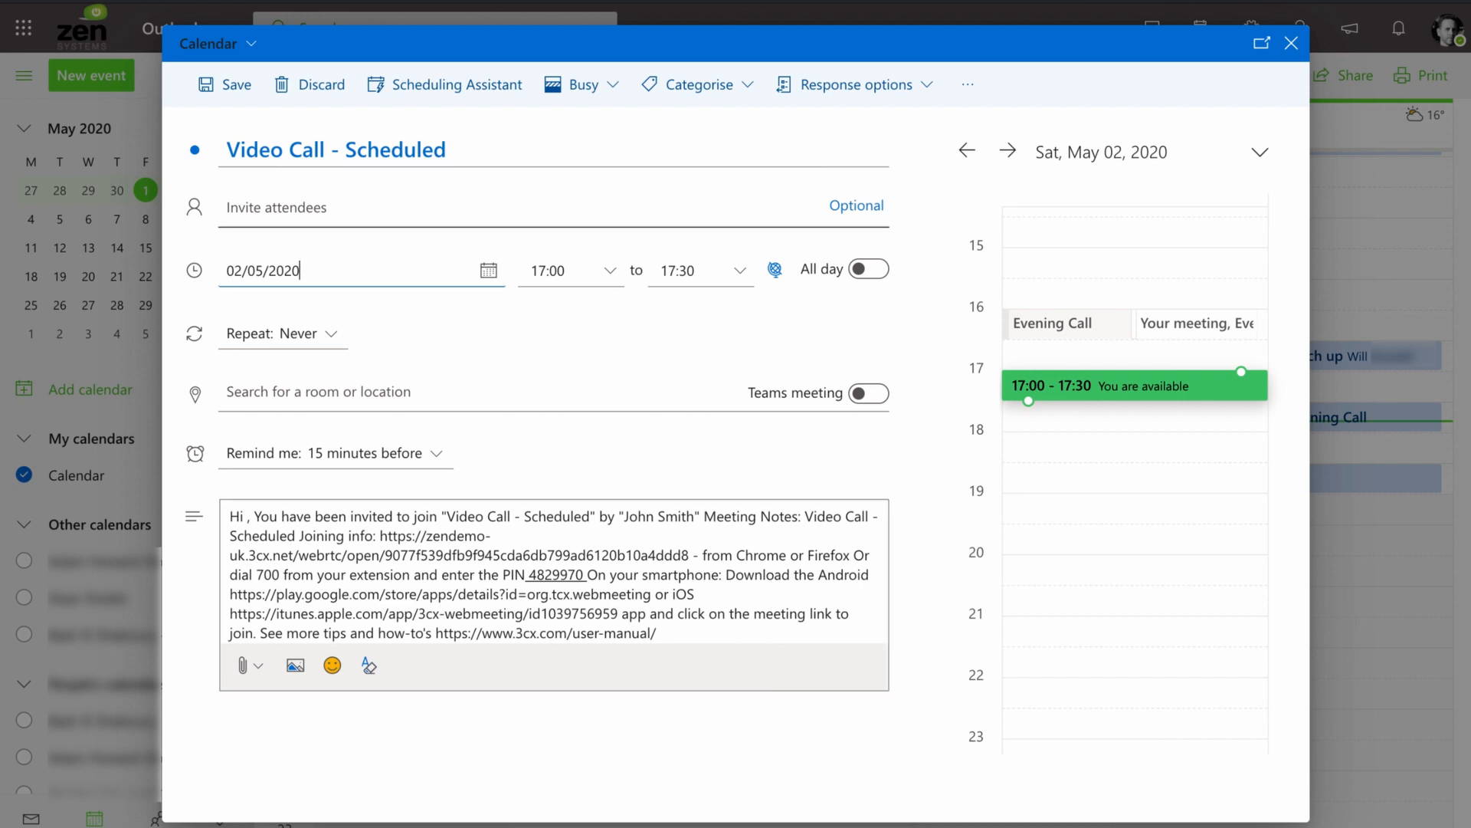
{"action": "left_click", "coordinate": [322, 207]}
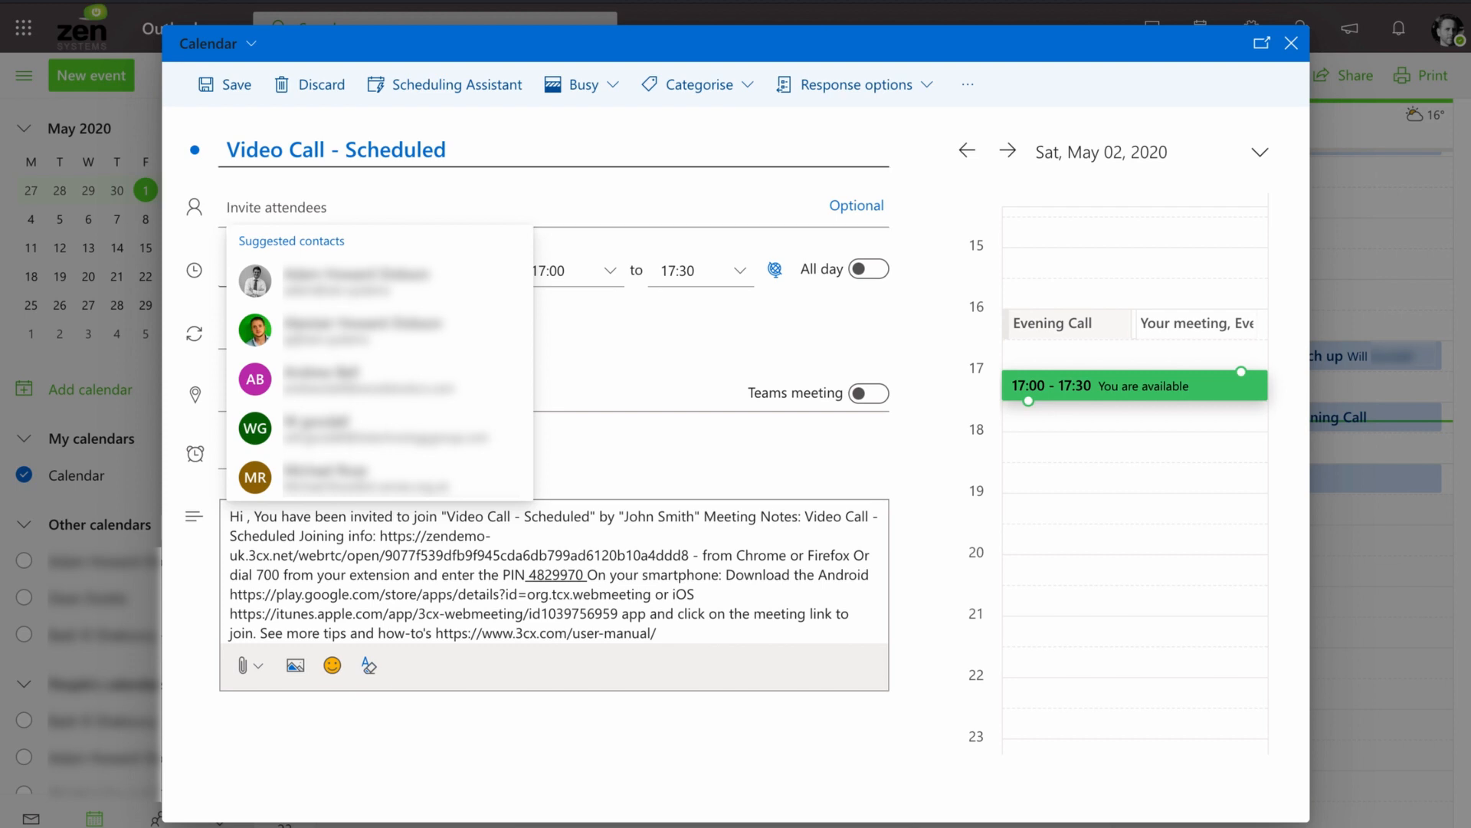
{"action": "left_click", "coordinate": [224, 84]}
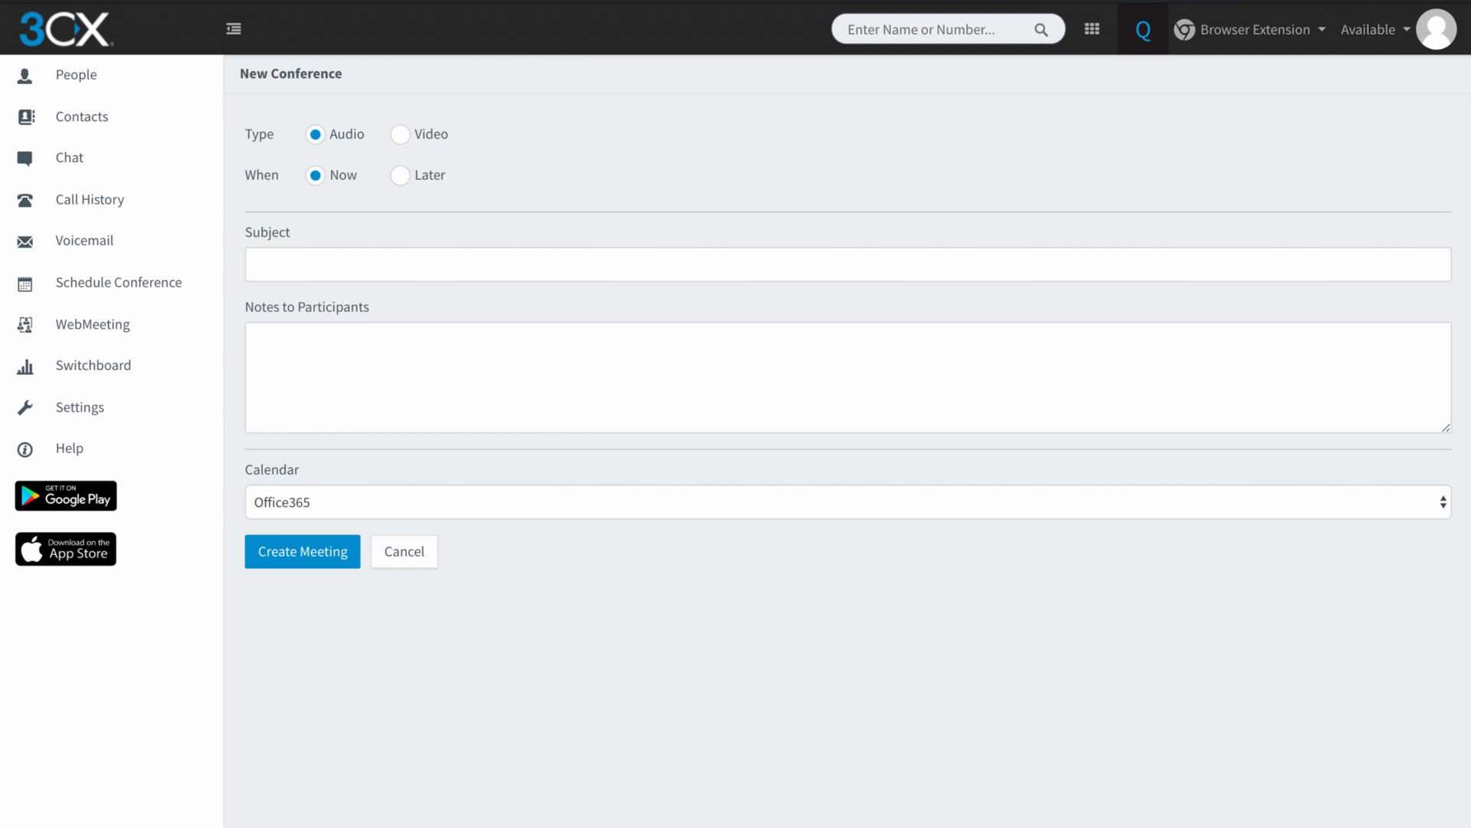
Step: Set a new conference to Video and Later, dated 05/02/2020, with the start time at 04:00 PM
{"action": "left_click", "coordinate": [400, 134]}
{"action": "left_click", "coordinate": [400, 175]}
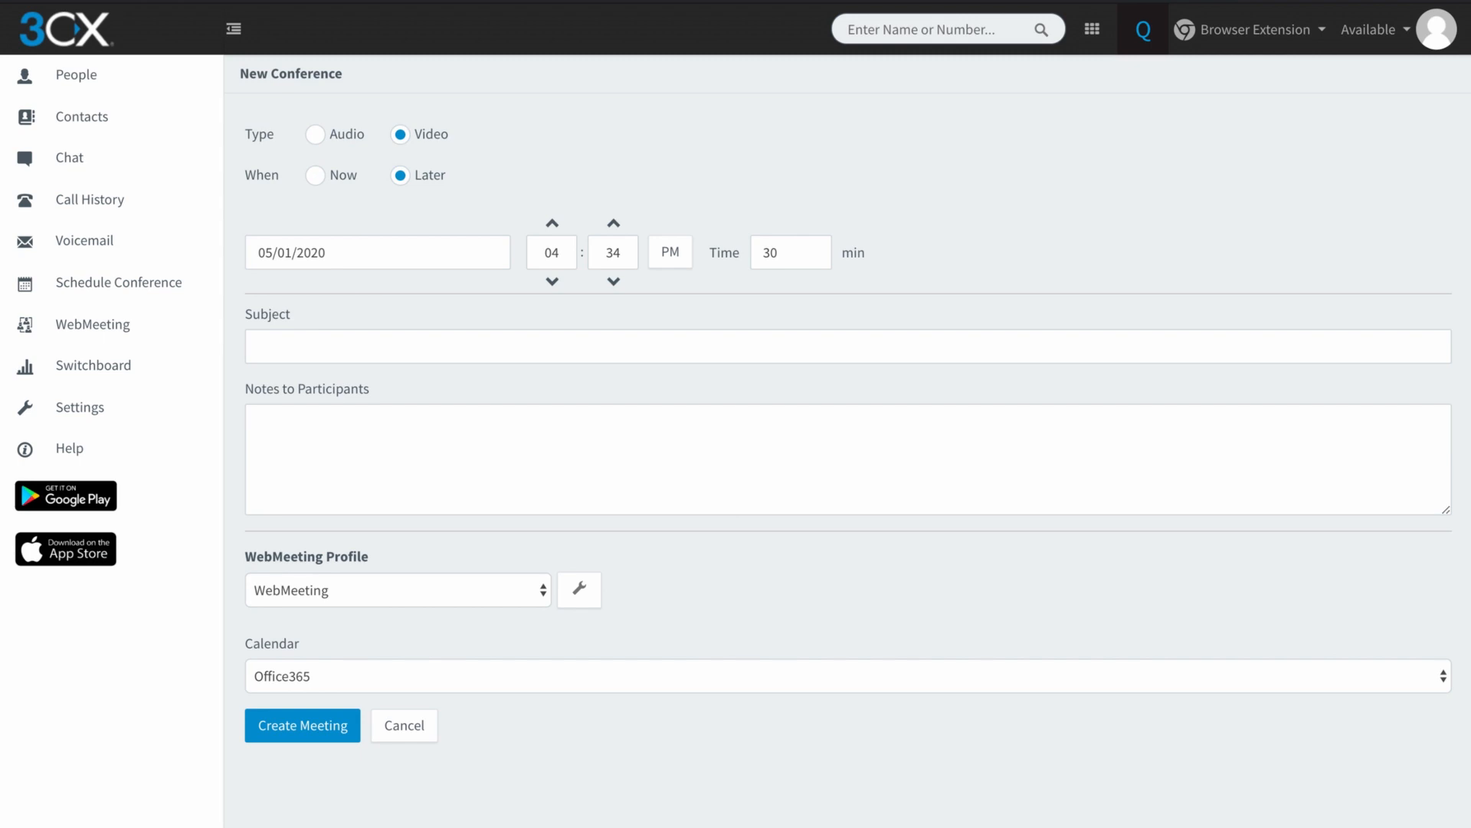
{"action": "left_click", "coordinate": [326, 252]}
{"action": "left_click", "coordinate": [489, 381]}
{"action": "left_click", "coordinate": [557, 252]}
{"action": "key", "text": "Tab"}
{"action": "type", "text": "00"}
Step: Enter "Video Call" as both the conference's subject and its notes to participants
{"action": "left_click", "coordinate": [259, 345]}
{"action": "type", "text": "Video Call"}
{"action": "left_click", "coordinate": [259, 420]}
{"action": "type", "text": "Video Call"}
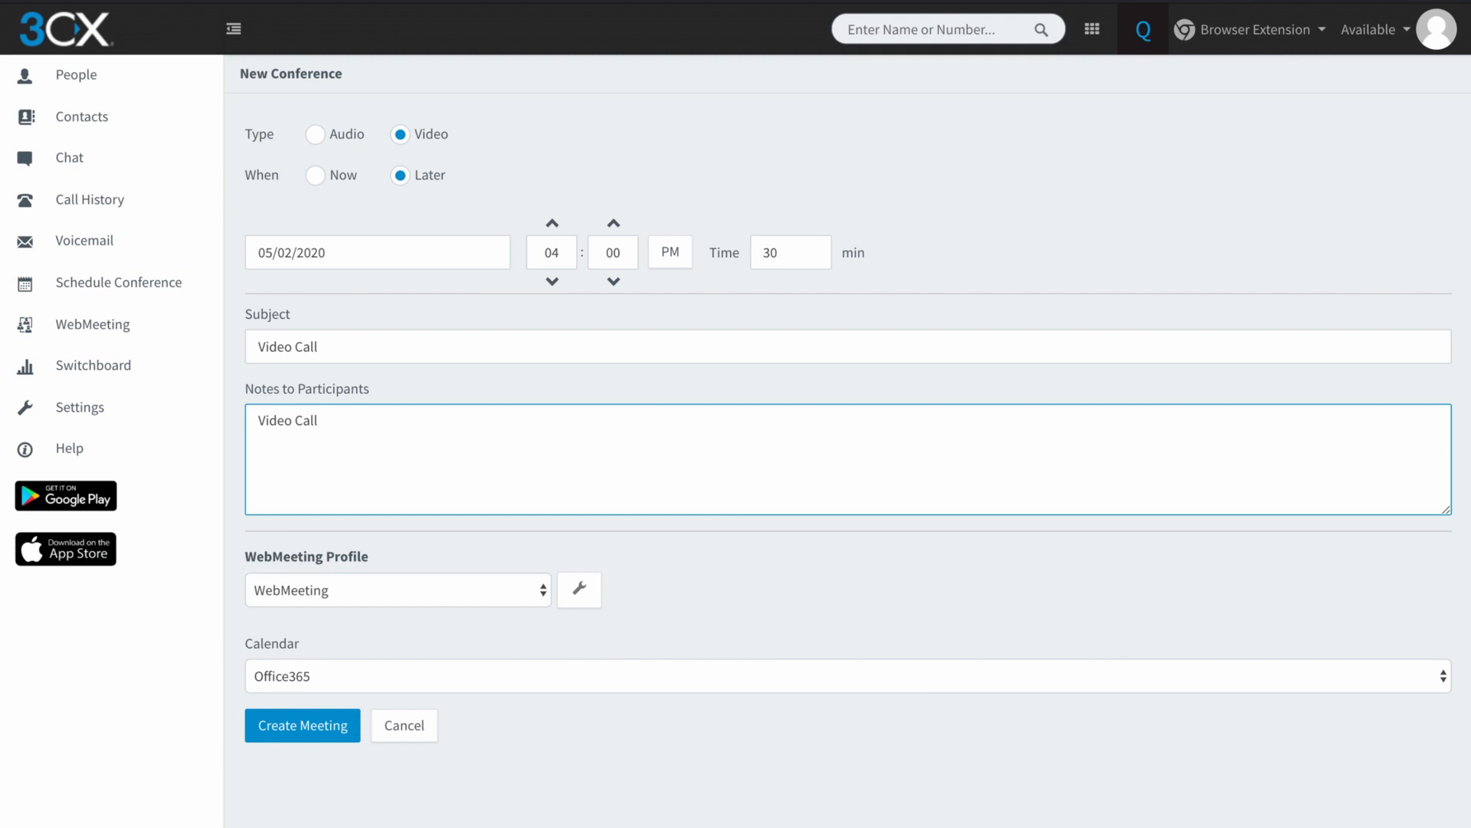
Step: Set the new conference's calendar to 3CX (direct eMail)
{"action": "left_click", "coordinate": [676, 675]}
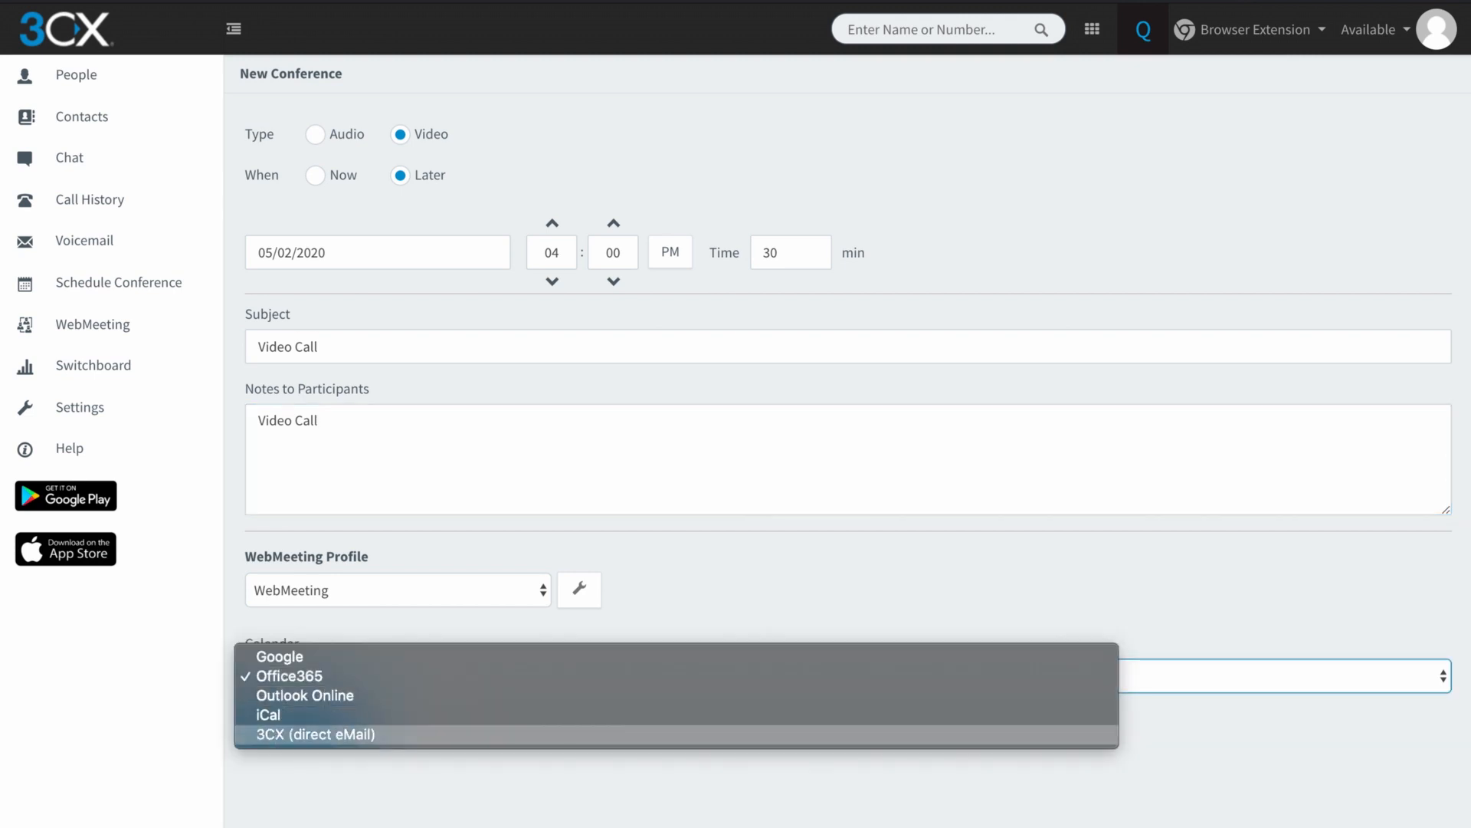
{"action": "key", "text": "Return"}
{"action": "scroll", "coordinate": [843, 460], "scroll_direction": "down", "scroll_amount": 1}
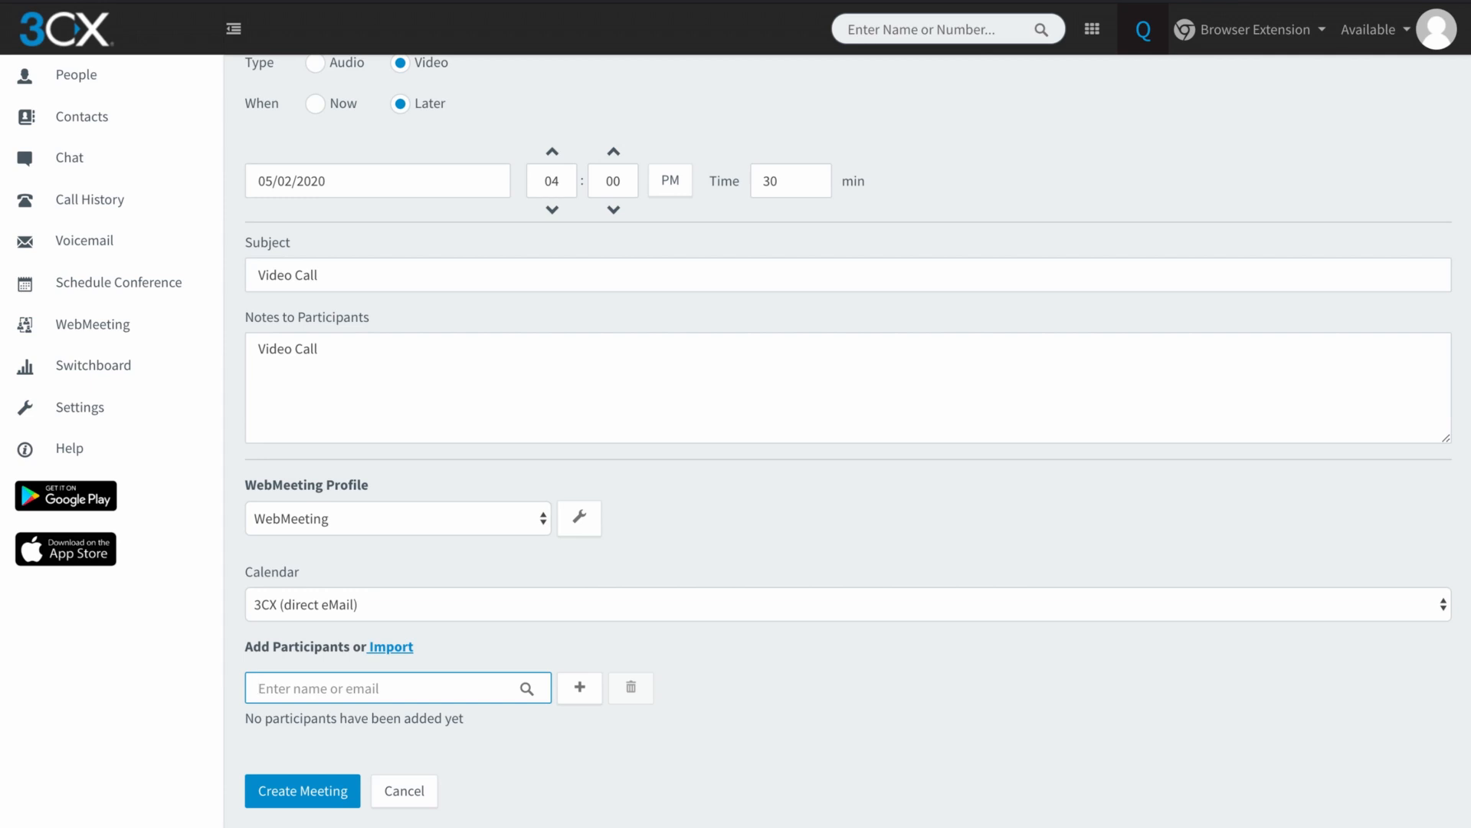
Step: Add the participants found by searching for 201 and 202, and create the meeting
{"action": "type", "text": "2"}
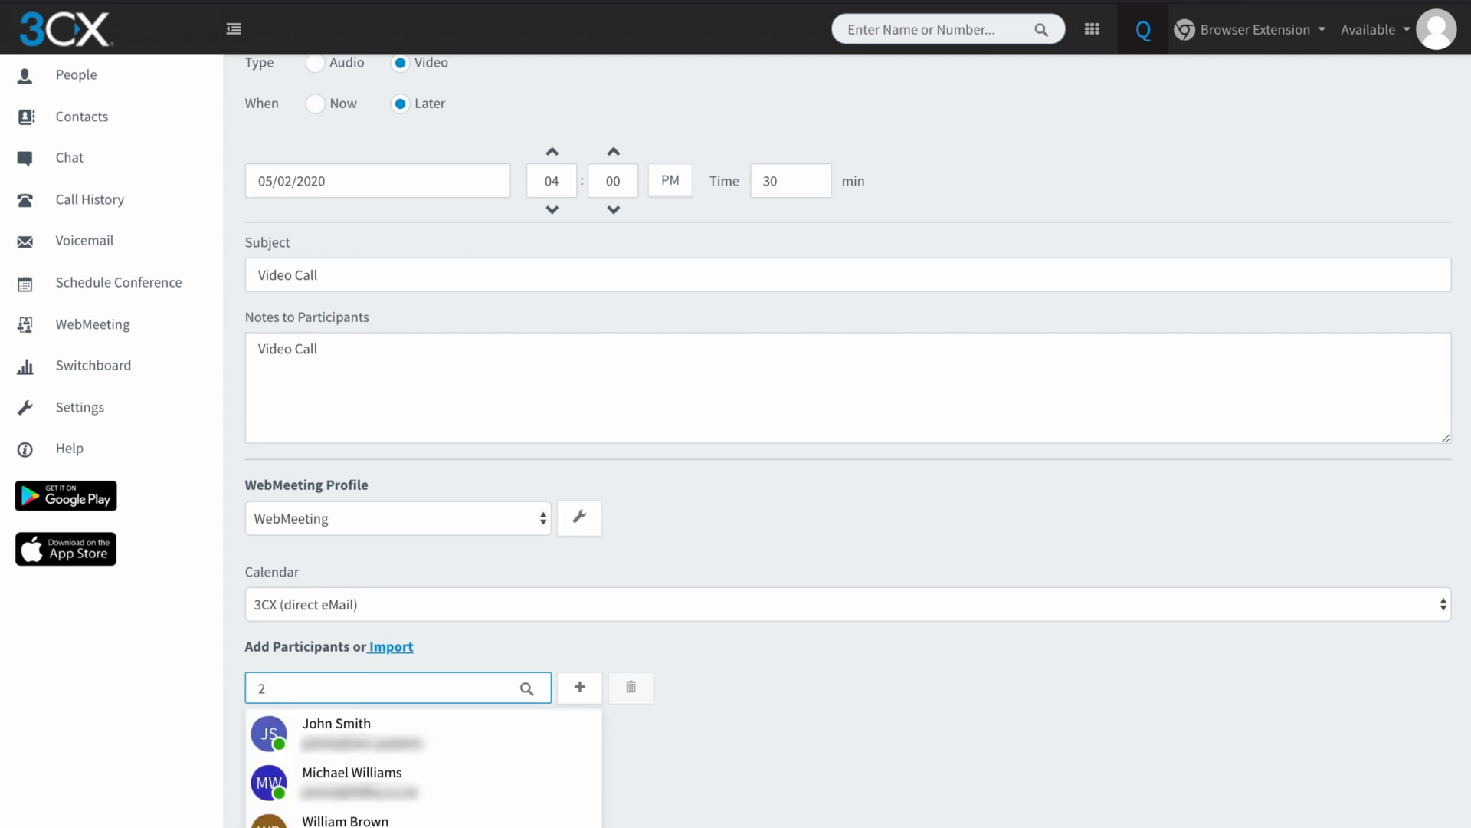
{"action": "scroll", "coordinate": [848, 440], "scroll_direction": "down", "scroll_amount": 1}
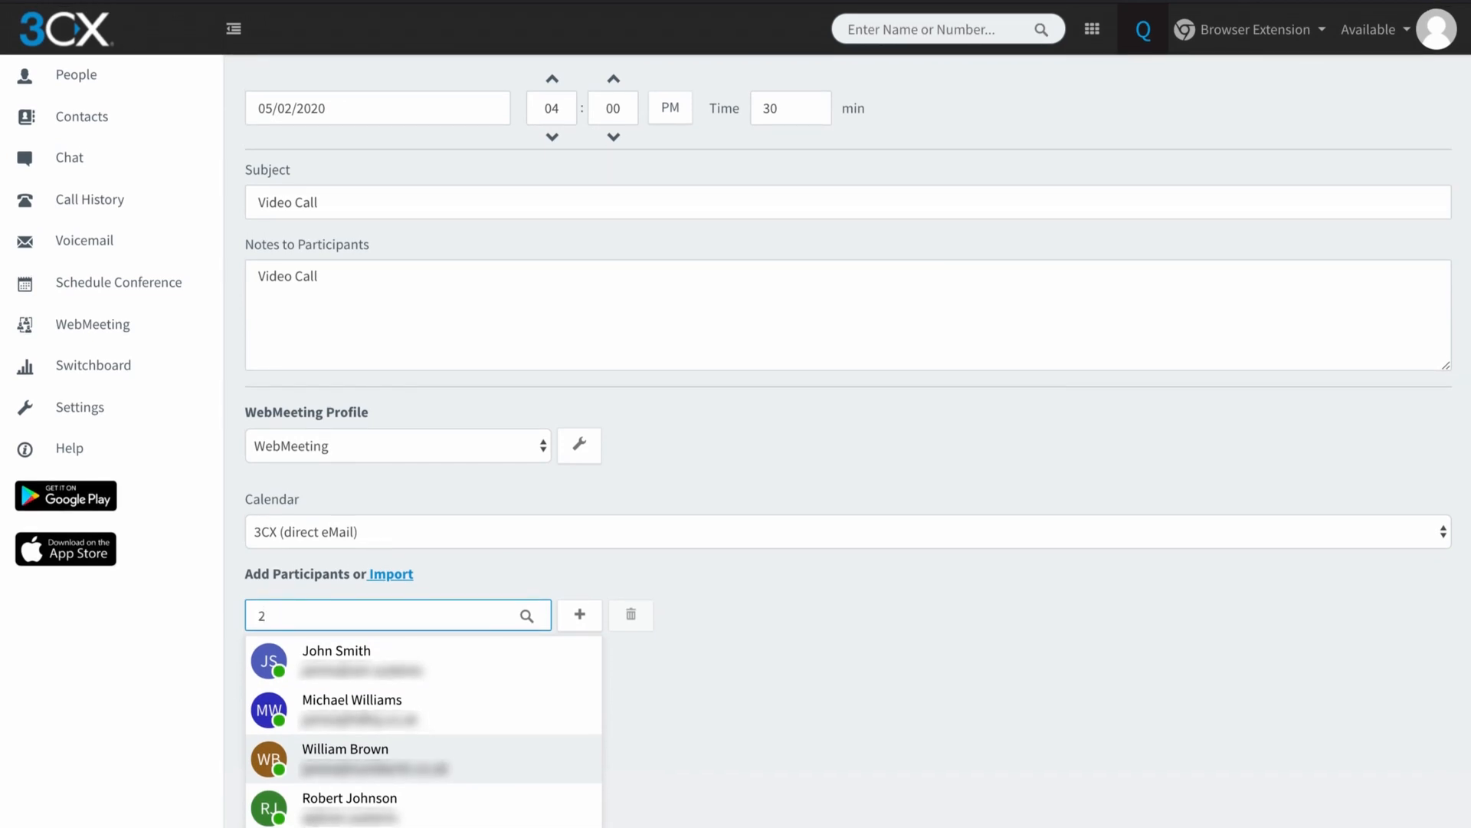
{"action": "key", "text": "Up"}
{"action": "key", "text": "Up"}
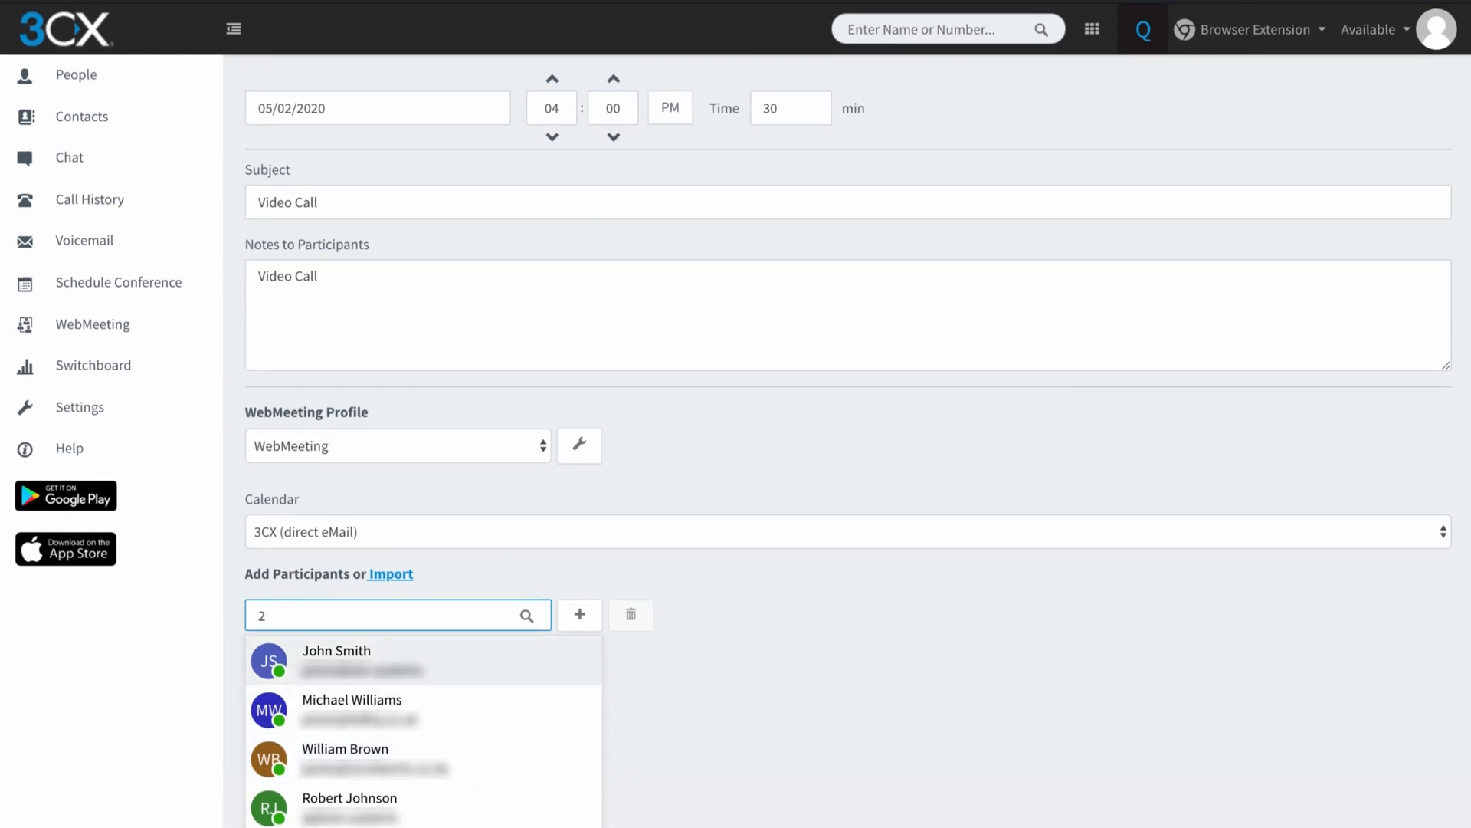
{"action": "type", "text": "01"}
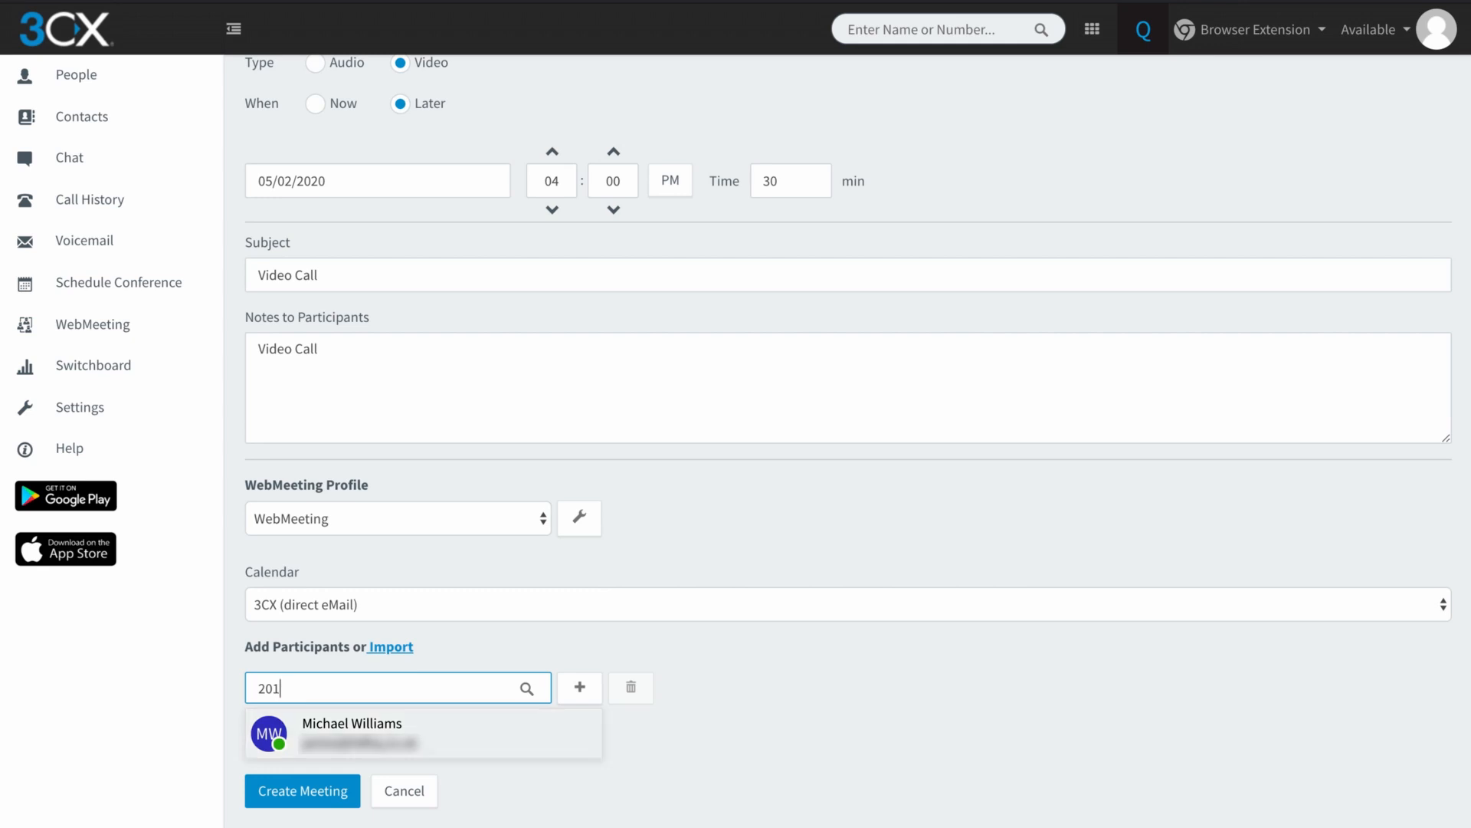
{"action": "key", "text": "Return"}
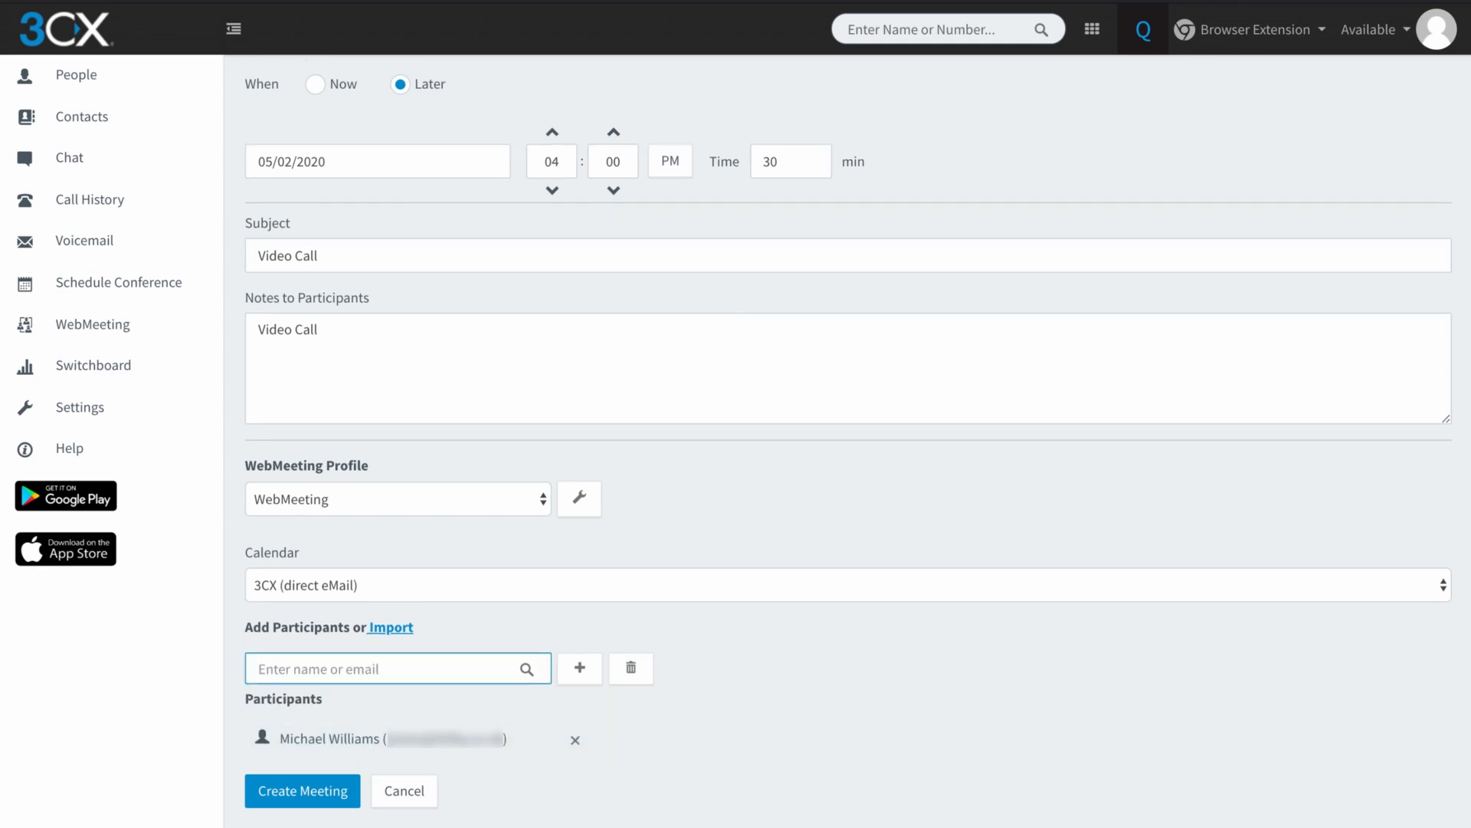
{"action": "type", "text": "202"}
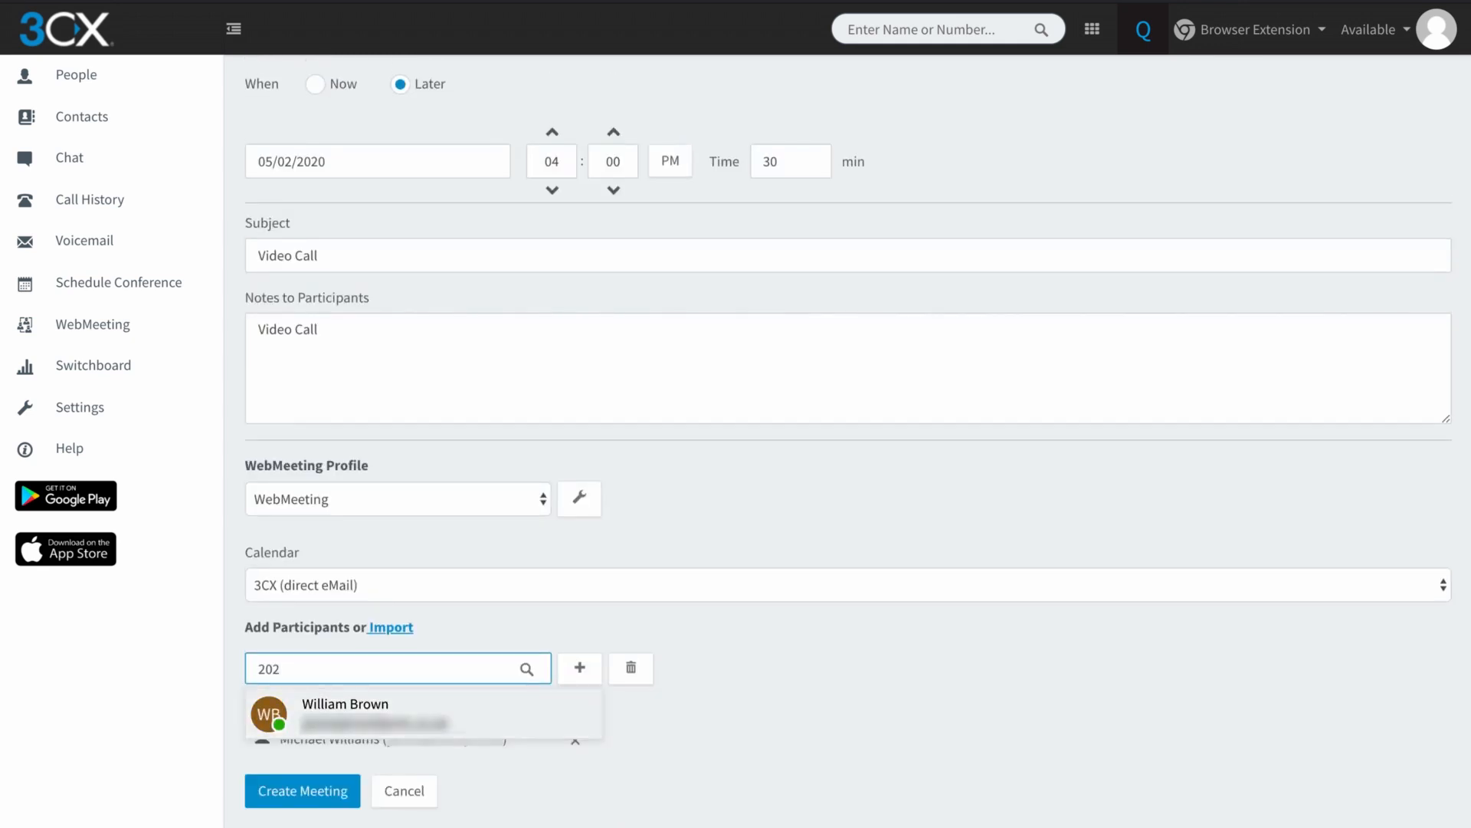
{"action": "key", "text": "Return"}
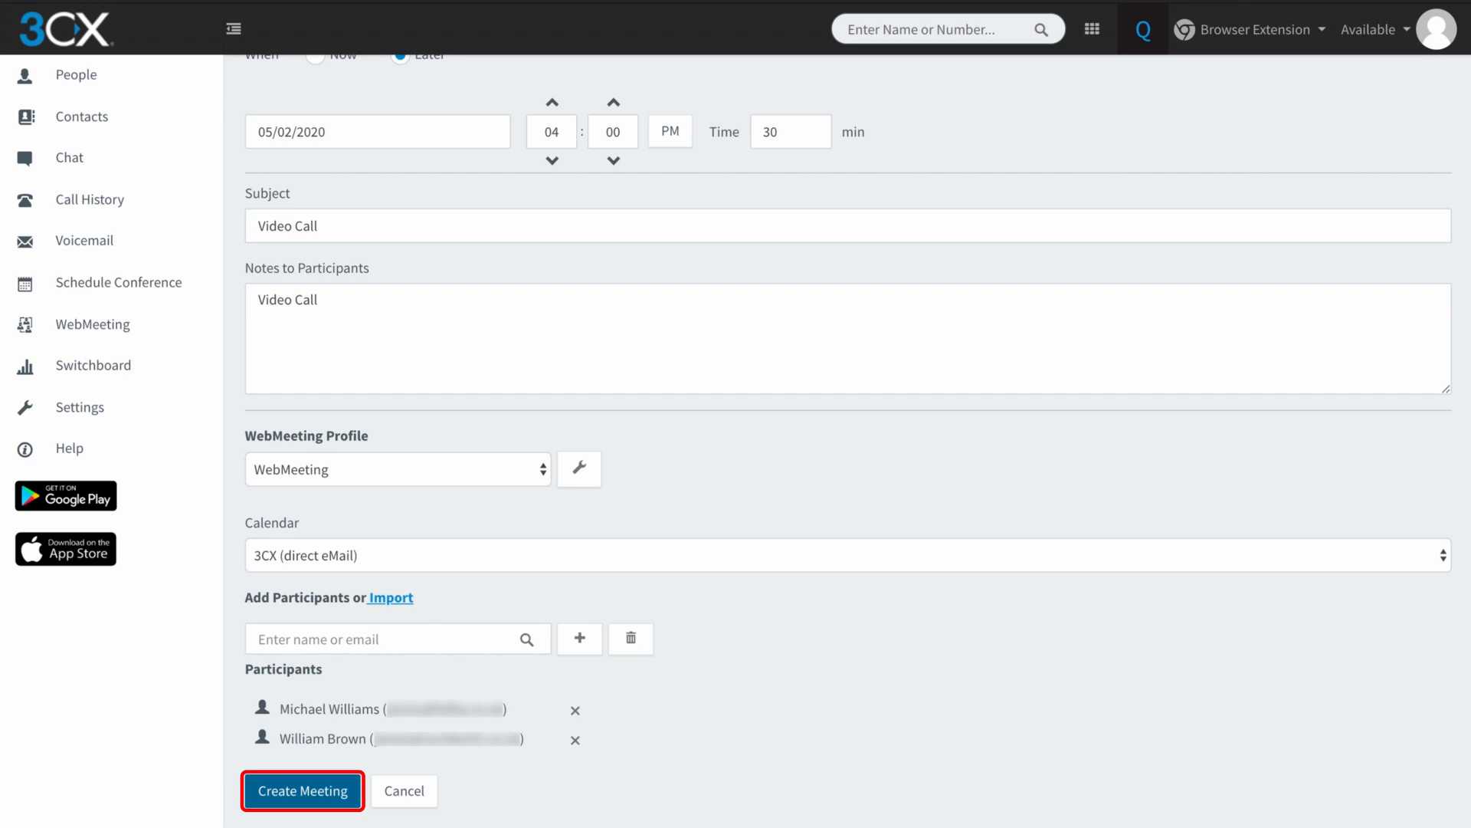
{"action": "left_click", "coordinate": [303, 791]}
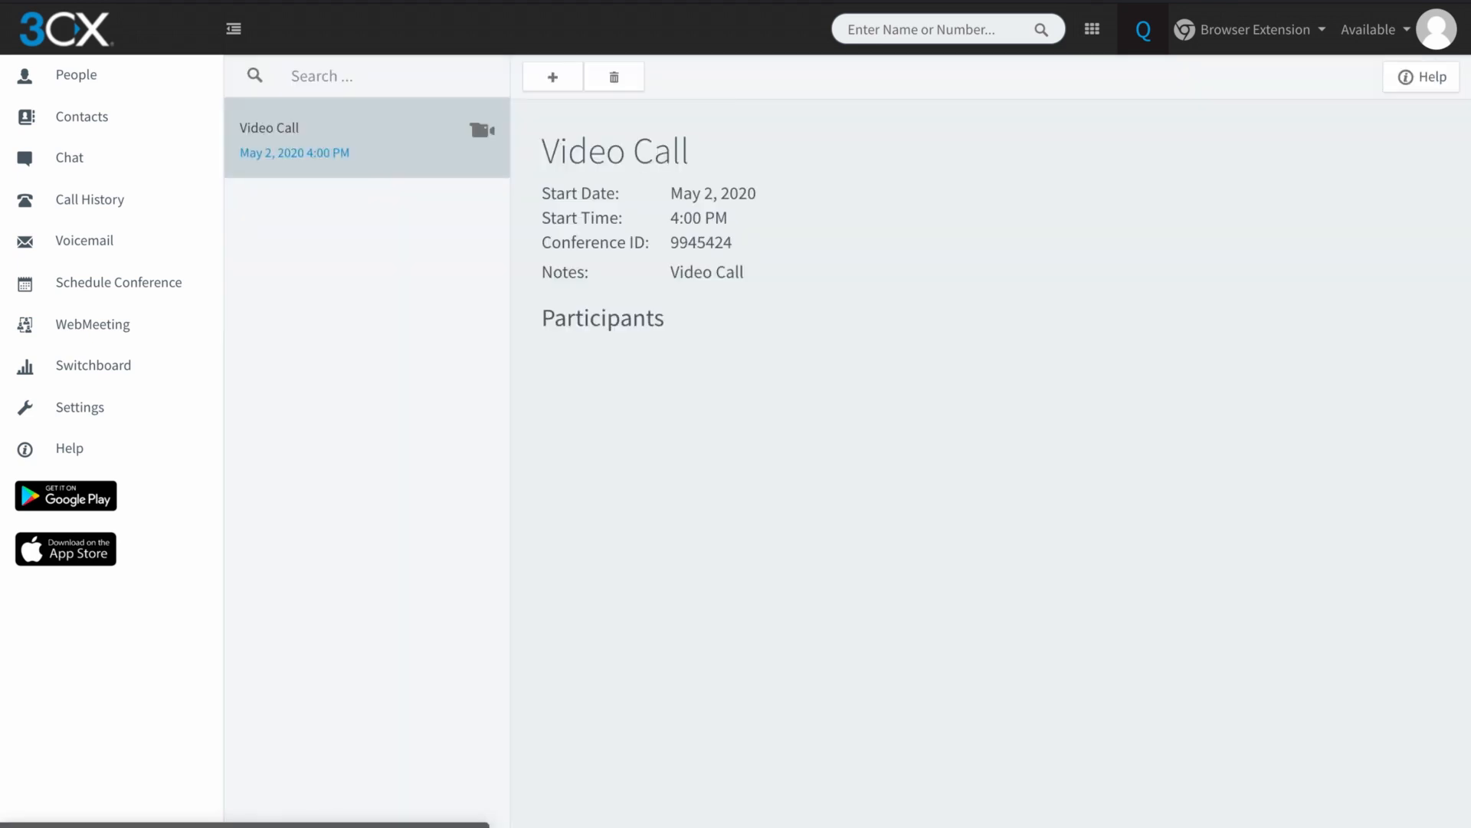